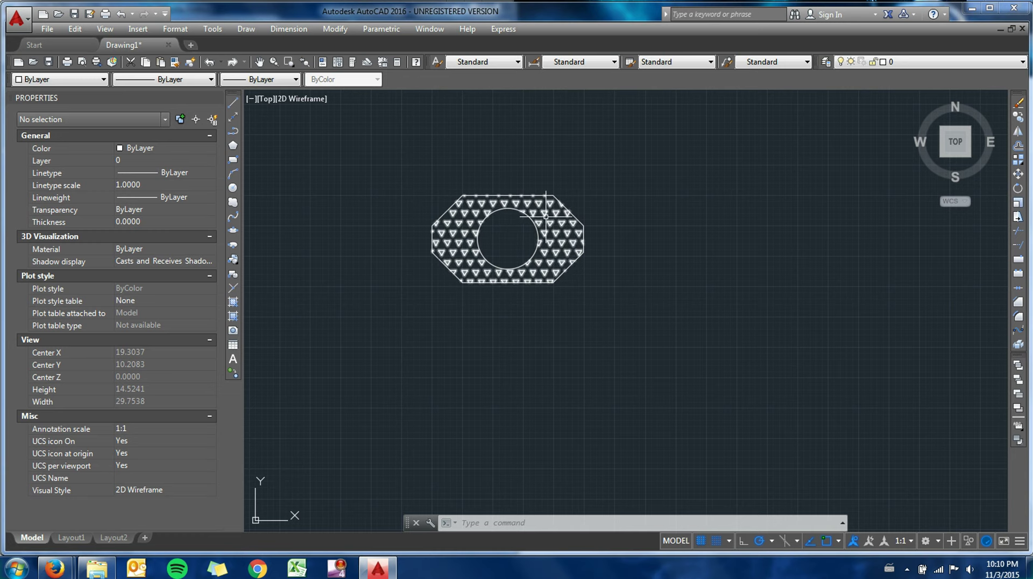
Step: Window-select the hatch, octagon outline and centre circle and define them as block 'random rect'
{"action": "left_click", "coordinate": [607, 314]}
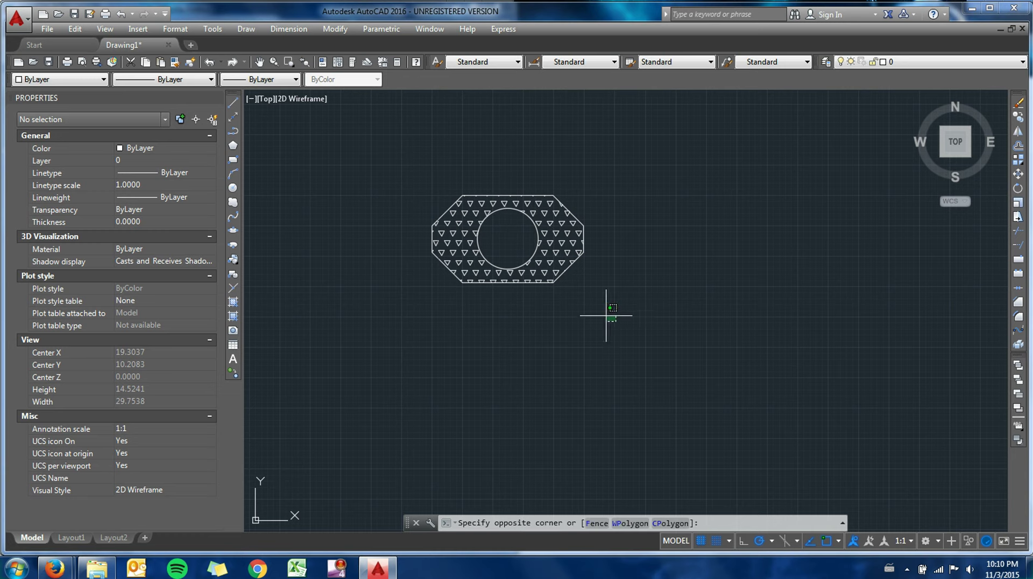
{"action": "left_click", "coordinate": [398, 170]}
{"action": "type", "text": "block"}
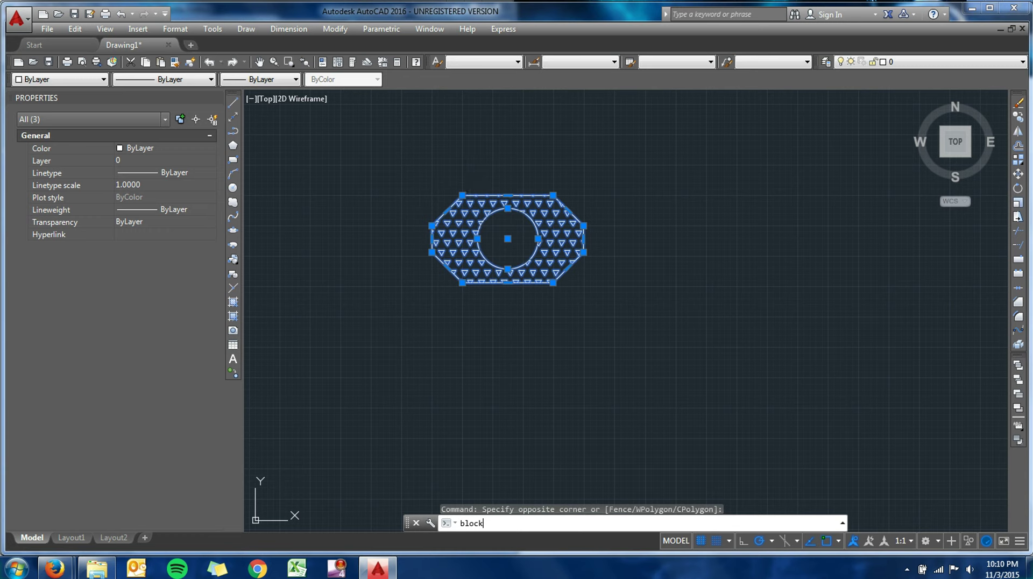
{"action": "key", "text": "Return"}
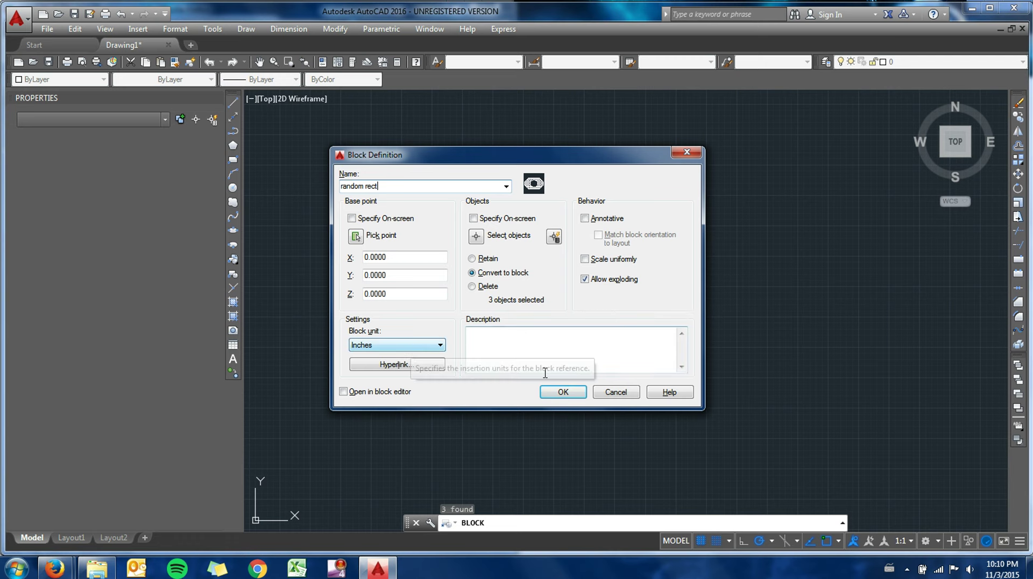
{"action": "left_click", "coordinate": [563, 392]}
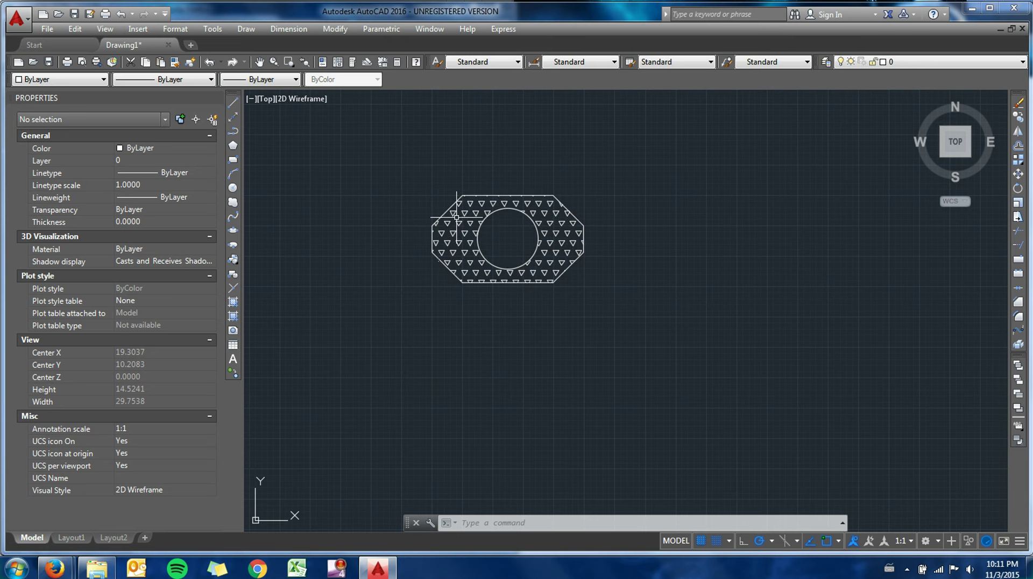
{"action": "left_click", "coordinate": [459, 221]}
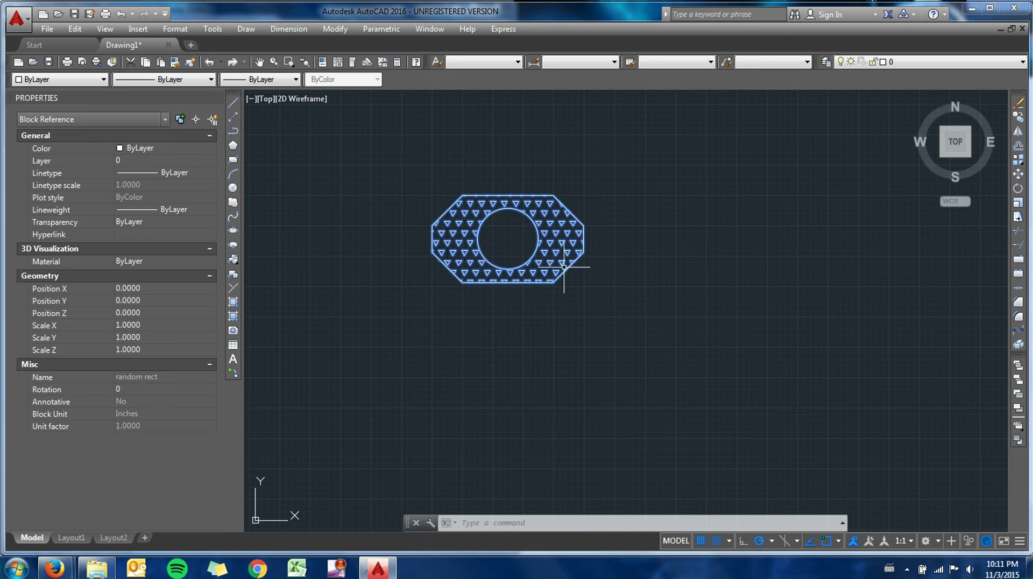
{"action": "key", "text": "Escape"}
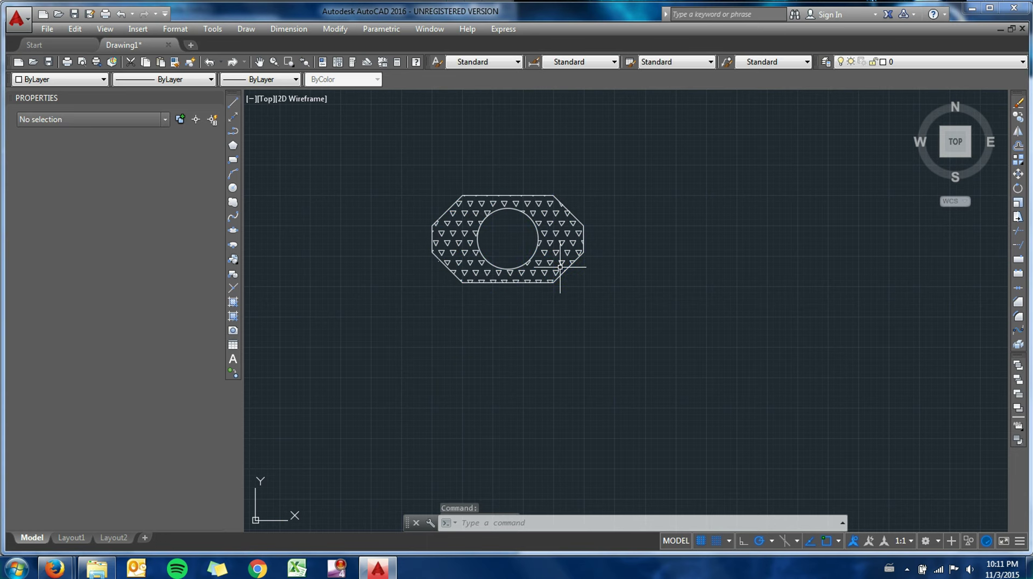
{"action": "left_click", "coordinate": [472, 223]}
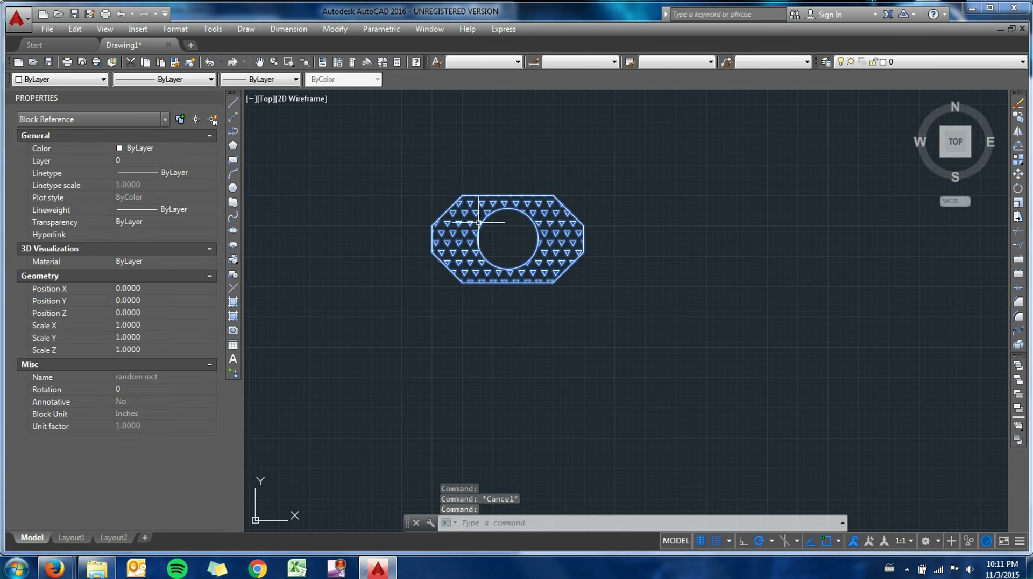
{"action": "key", "text": "Escape"}
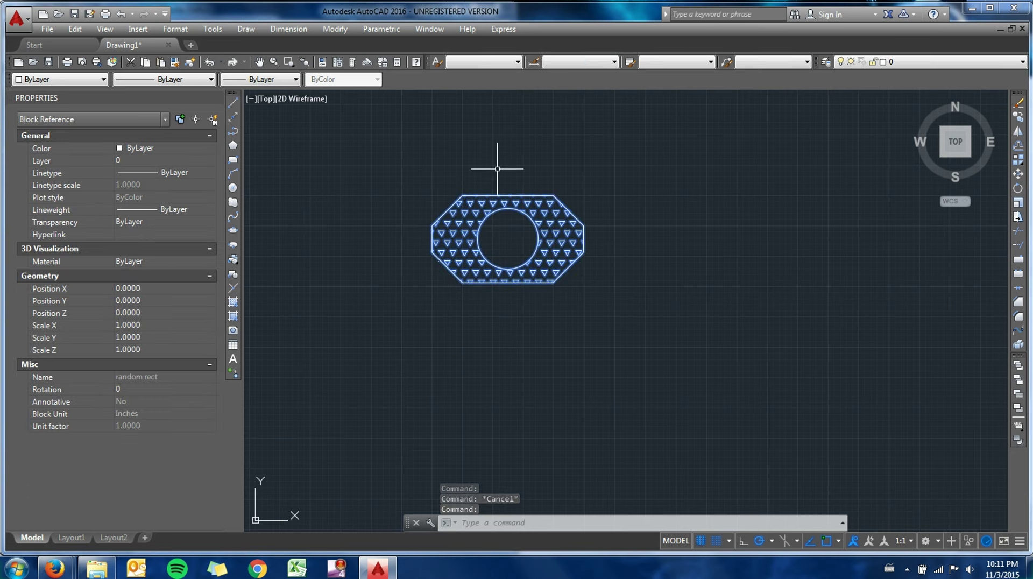
{"action": "key", "text": "Escape"}
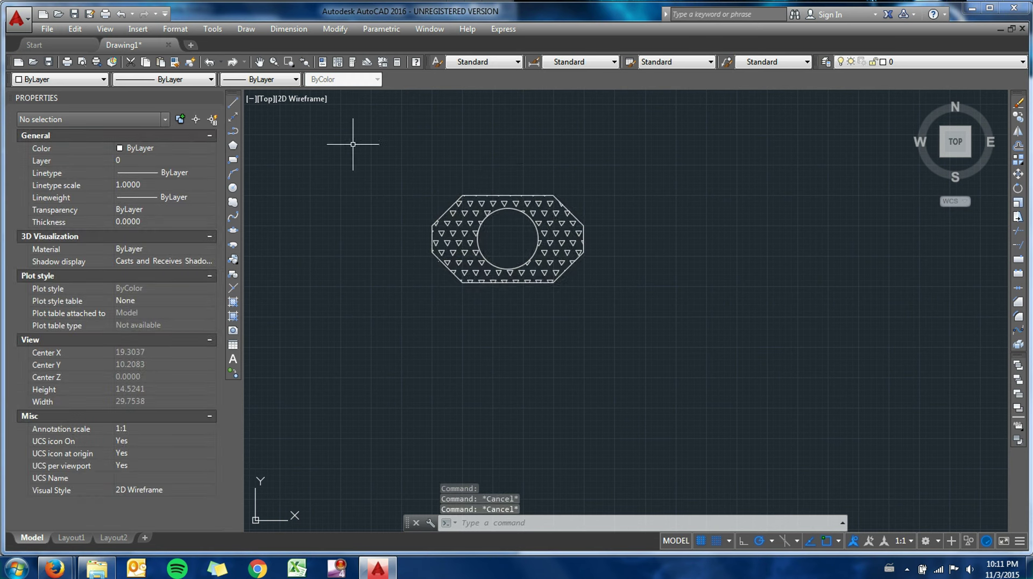
{"action": "left_click", "coordinate": [460, 219]}
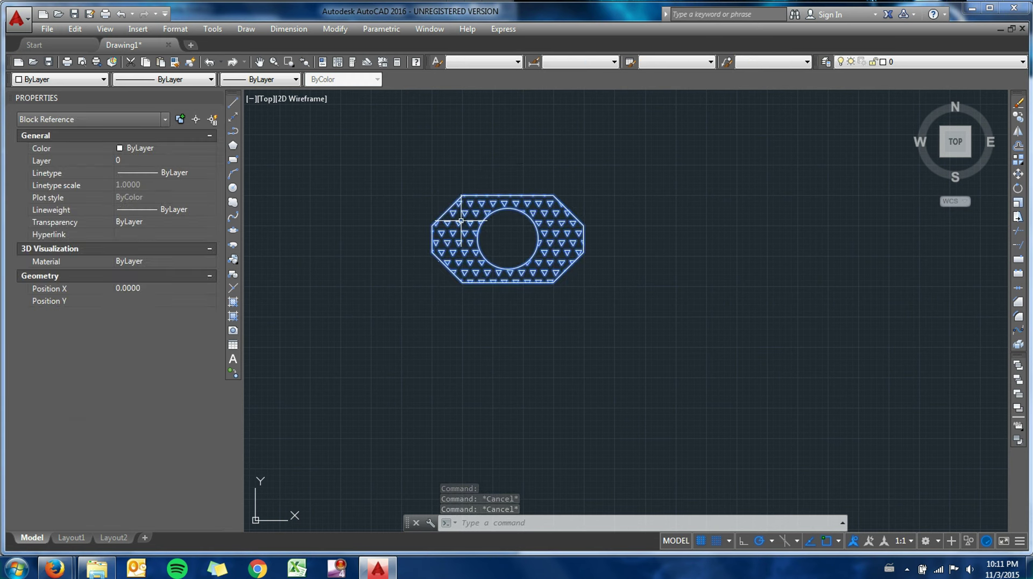
{"action": "key", "text": "Escape"}
Step: Start WBLOCK and set its source to the existing block 'random rect'
{"action": "type", "text": "WBLOCK"}
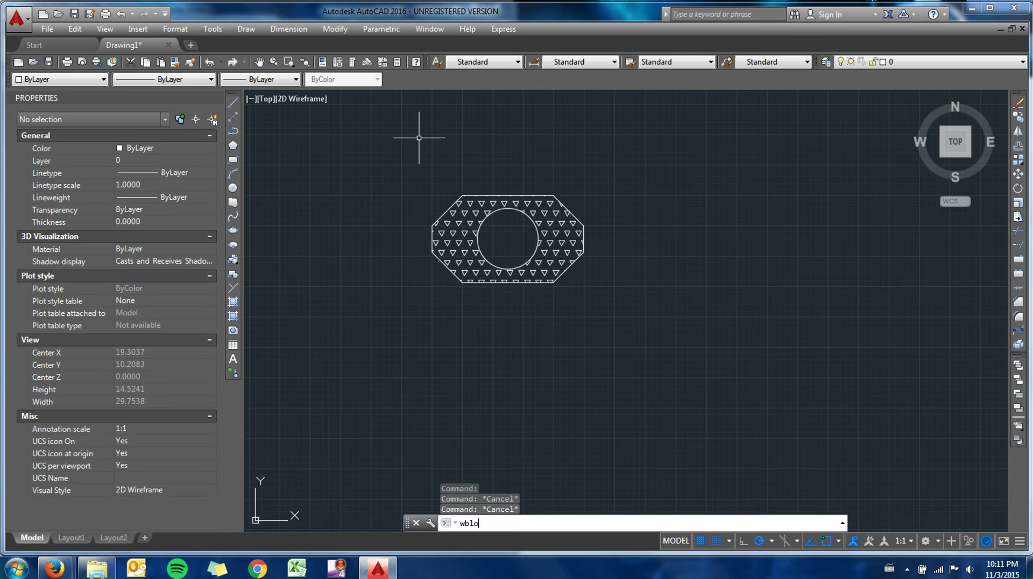
{"action": "key", "text": "Return"}
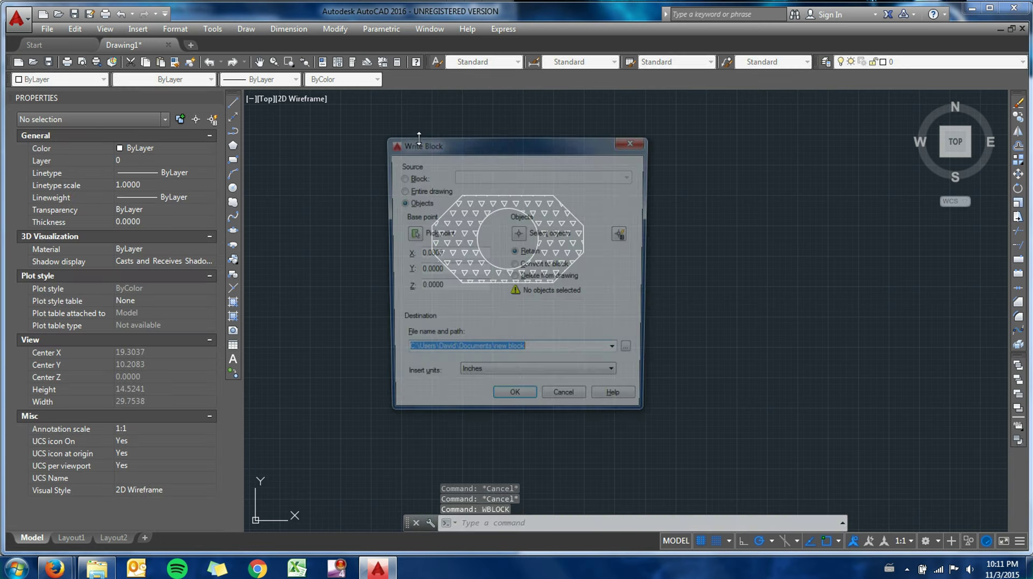
{"action": "left_click_drag", "start_coordinate": [461, 150], "coordinate": [797, 172]}
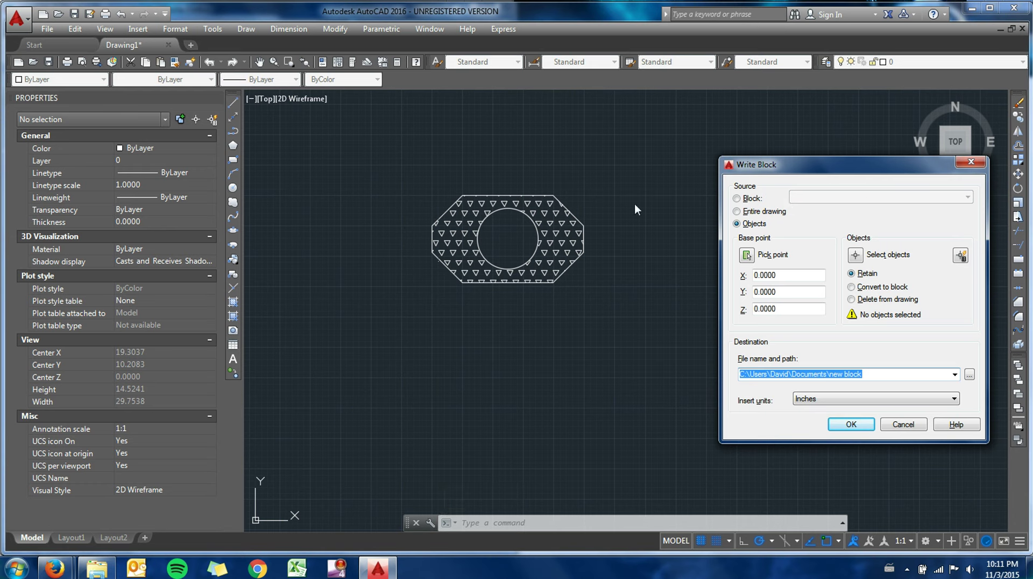
{"action": "left_click", "coordinate": [737, 198]}
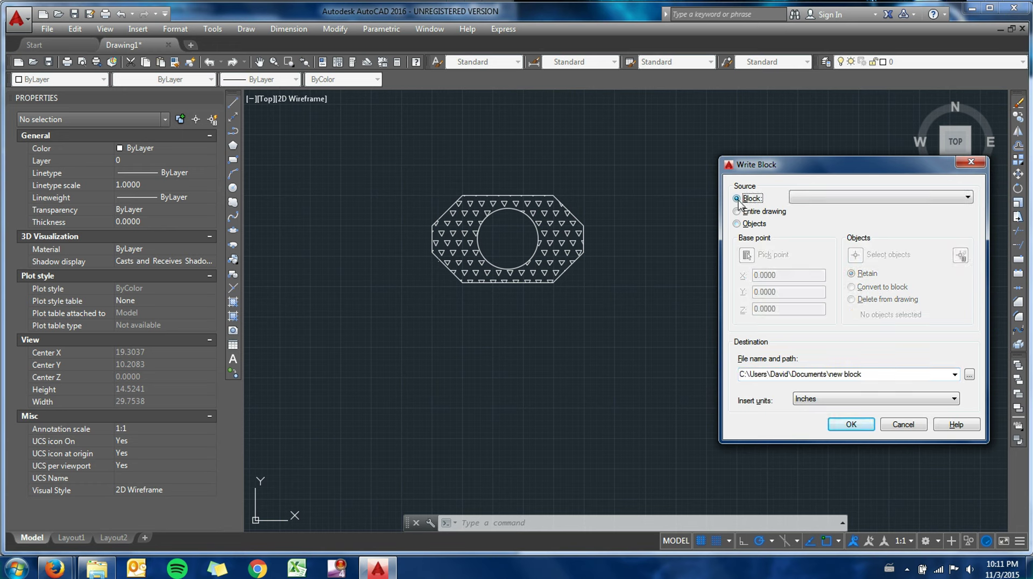
{"action": "left_click", "coordinate": [800, 197]}
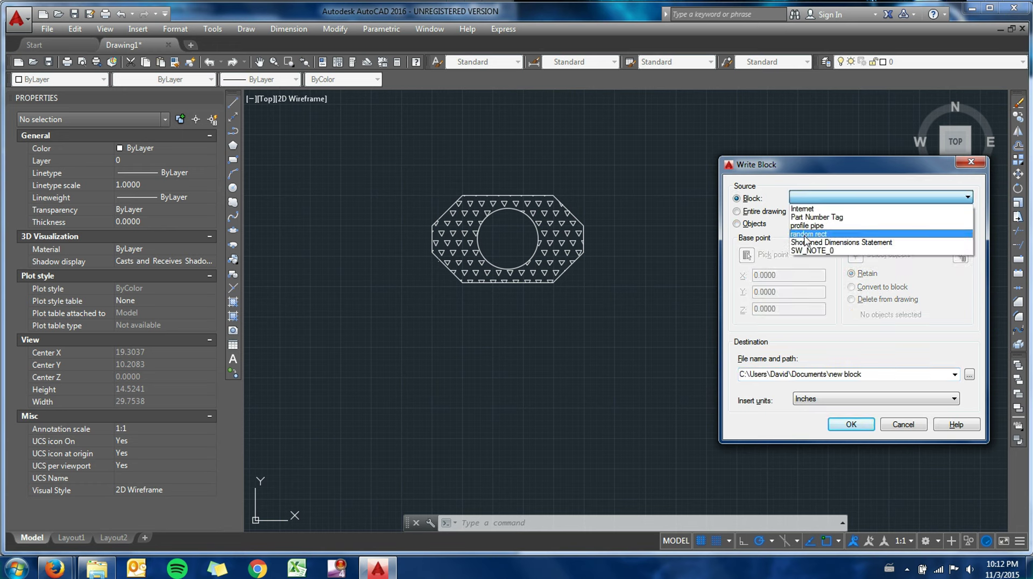
{"action": "left_click", "coordinate": [805, 235]}
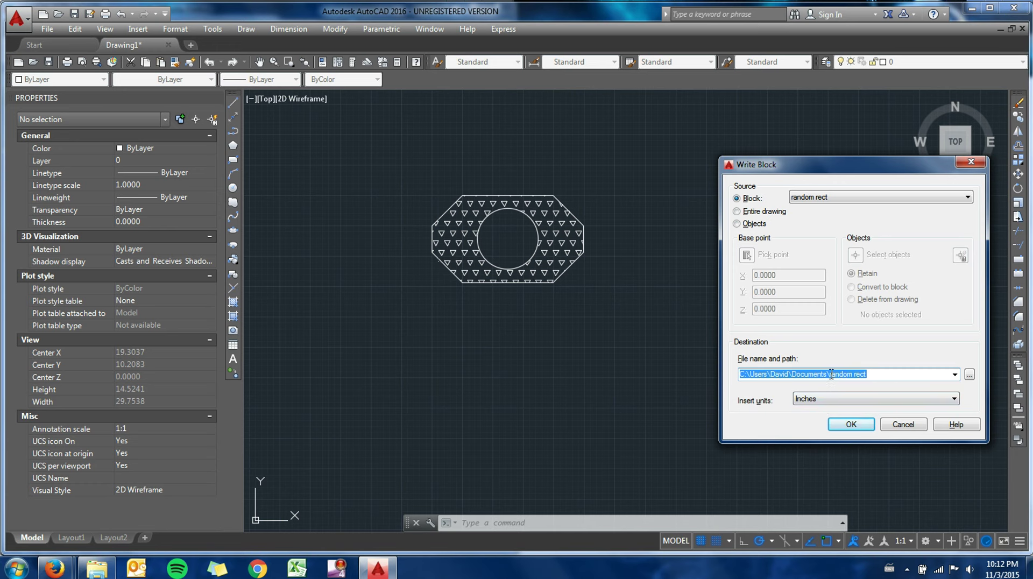
Step: Write the block out as random rect.dwg on the Desktop
{"action": "left_click", "coordinate": [969, 375]}
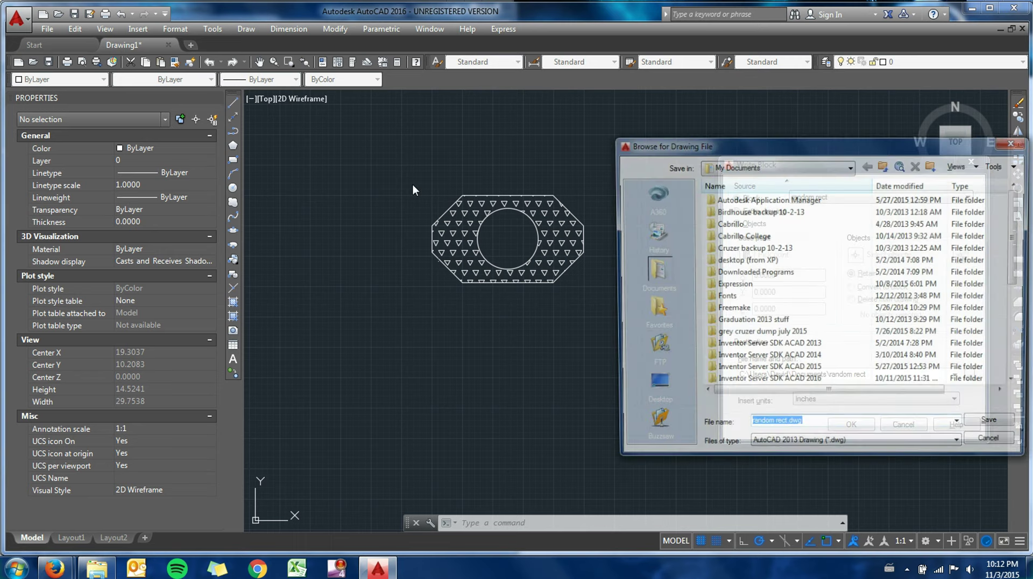
{"action": "left_click", "coordinate": [655, 398]}
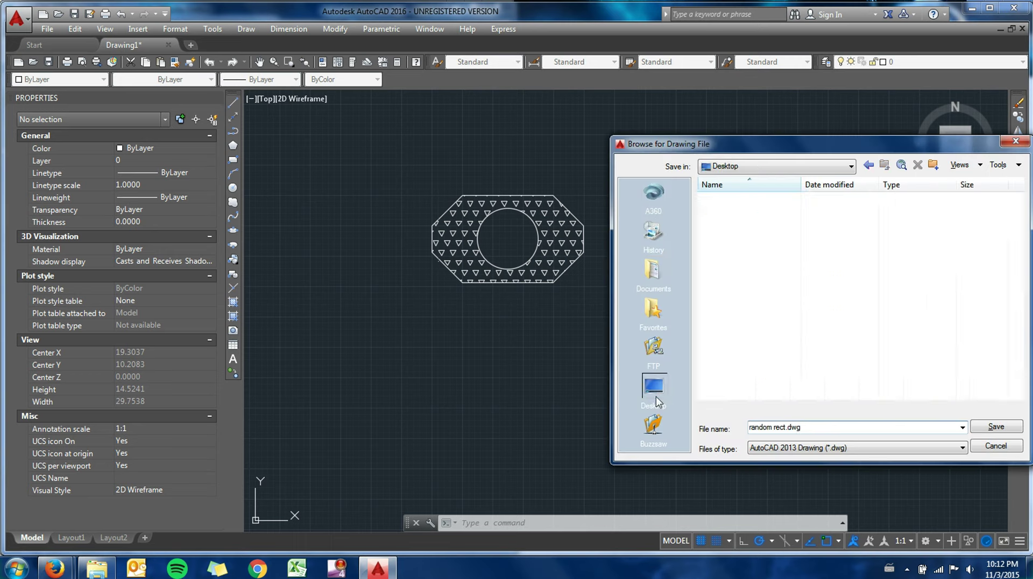
{"action": "left_click", "coordinate": [996, 428]}
{"action": "left_click", "coordinate": [849, 374]}
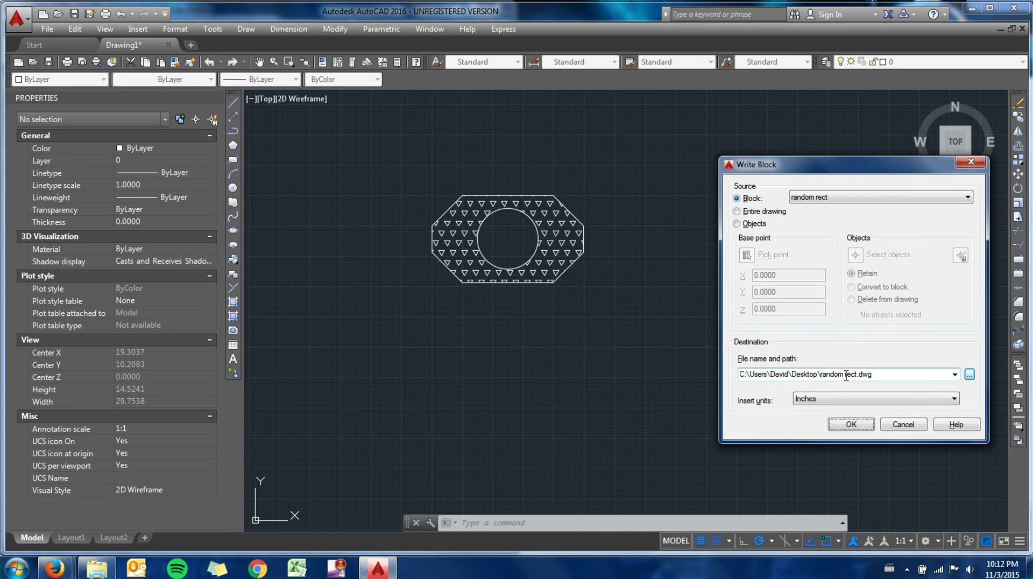
{"action": "left_click", "coordinate": [830, 429]}
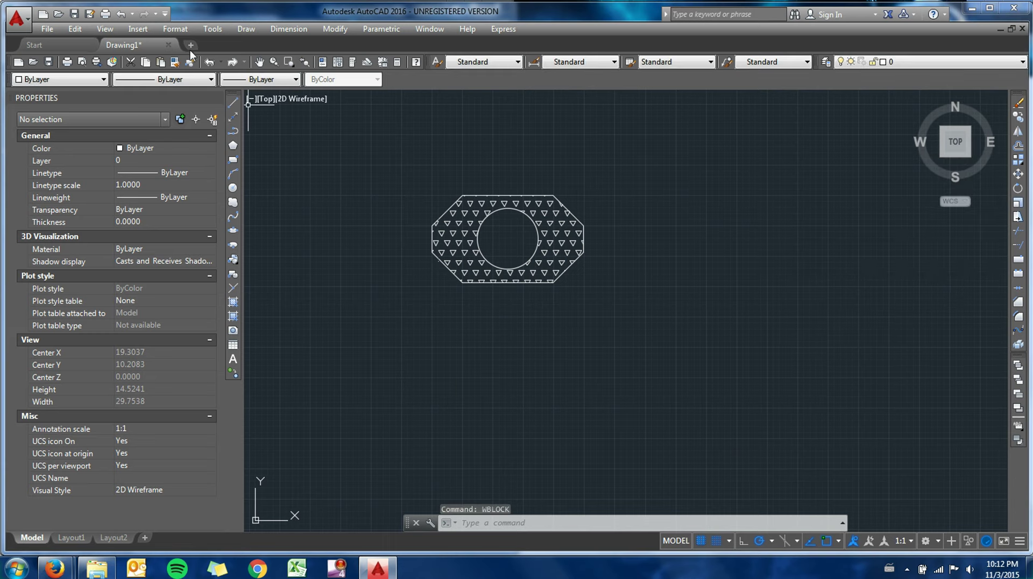
Step: Start a new blank drawing, Drawing2, with Ctrl+N
{"action": "key", "text": "ctrl+n"}
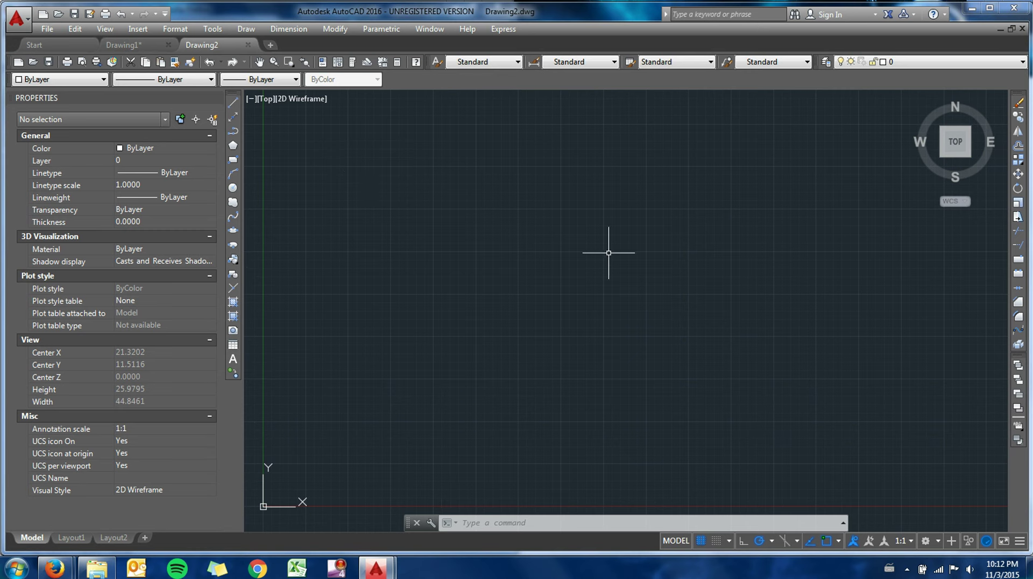
Step: Choose random rect.dwg from the Desktop as the block to insert and confirm the insert
{"action": "type", "text": "insert"}
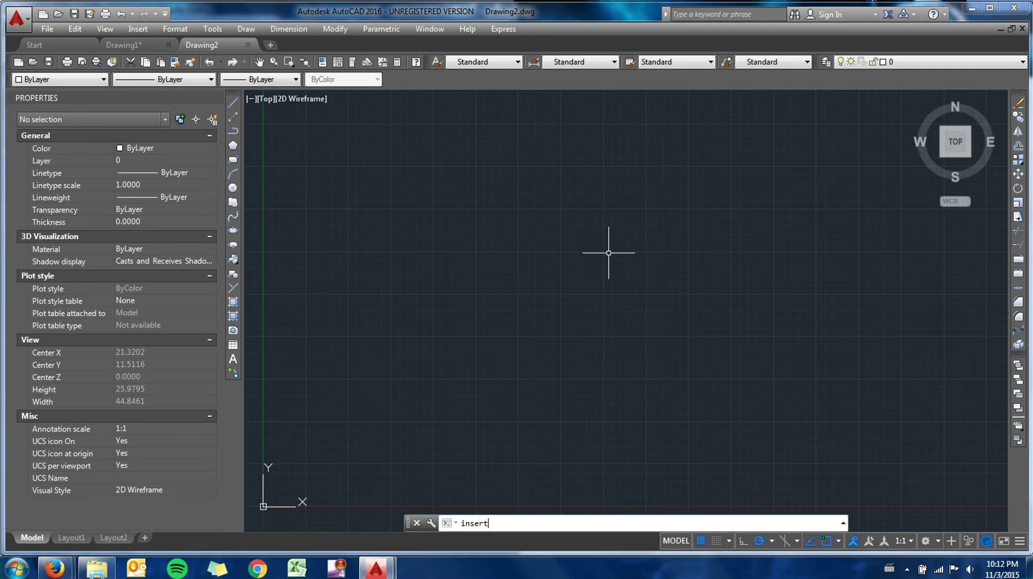
{"action": "key", "text": "Return"}
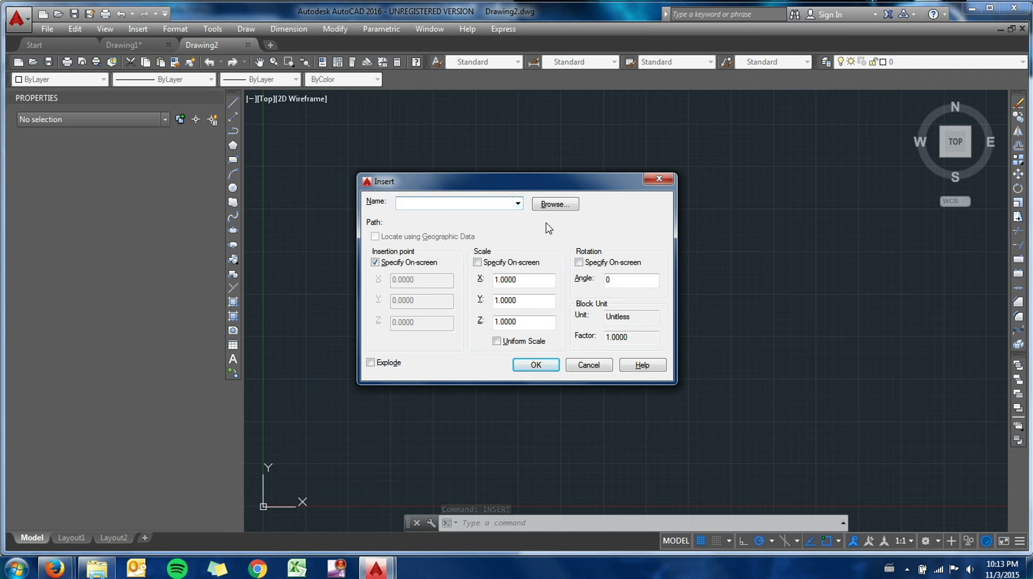
{"action": "left_click", "coordinate": [553, 204]}
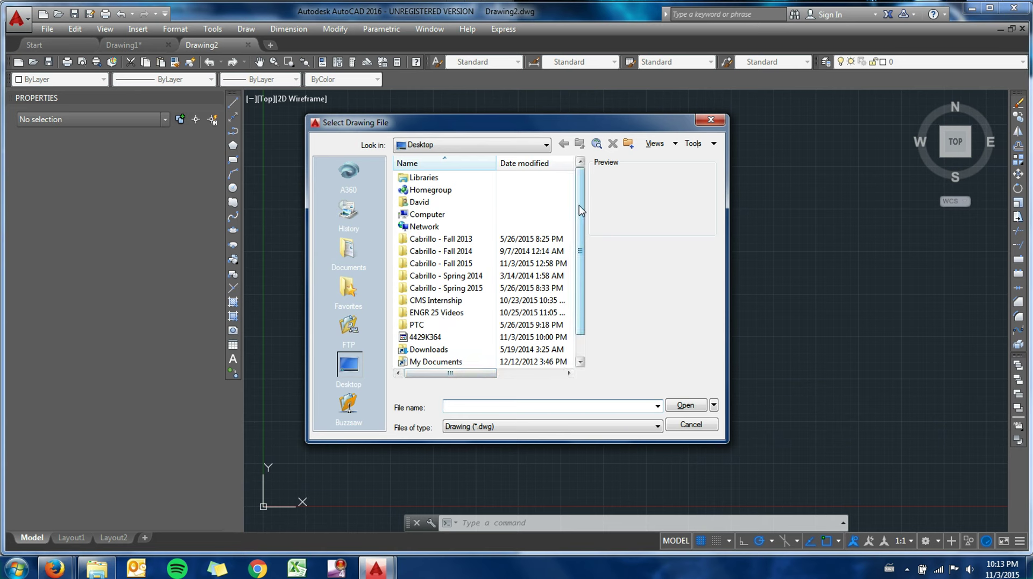
{"action": "left_click_drag", "start_coordinate": [579, 207], "coordinate": [580, 236]}
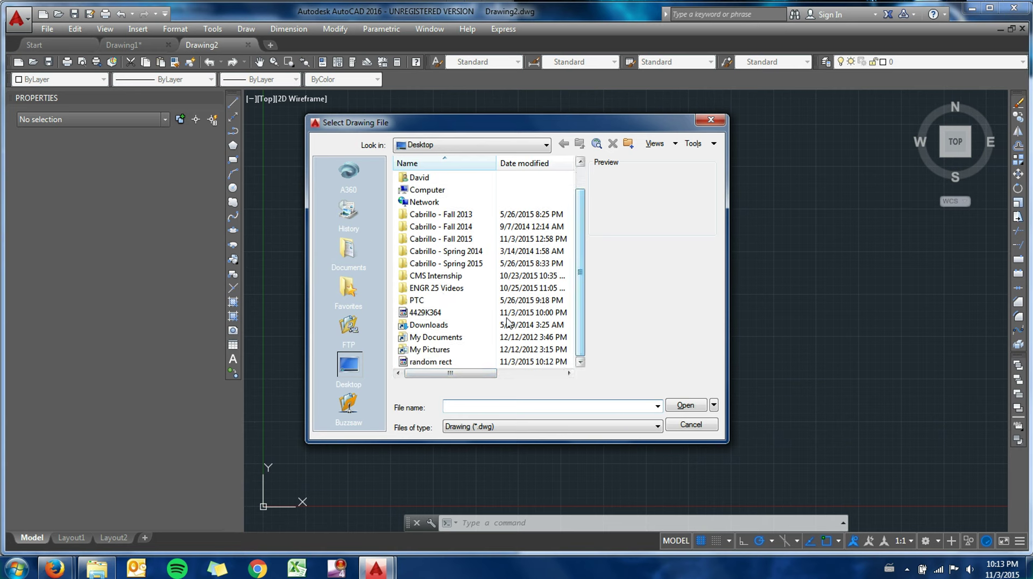
{"action": "left_click", "coordinate": [444, 364]}
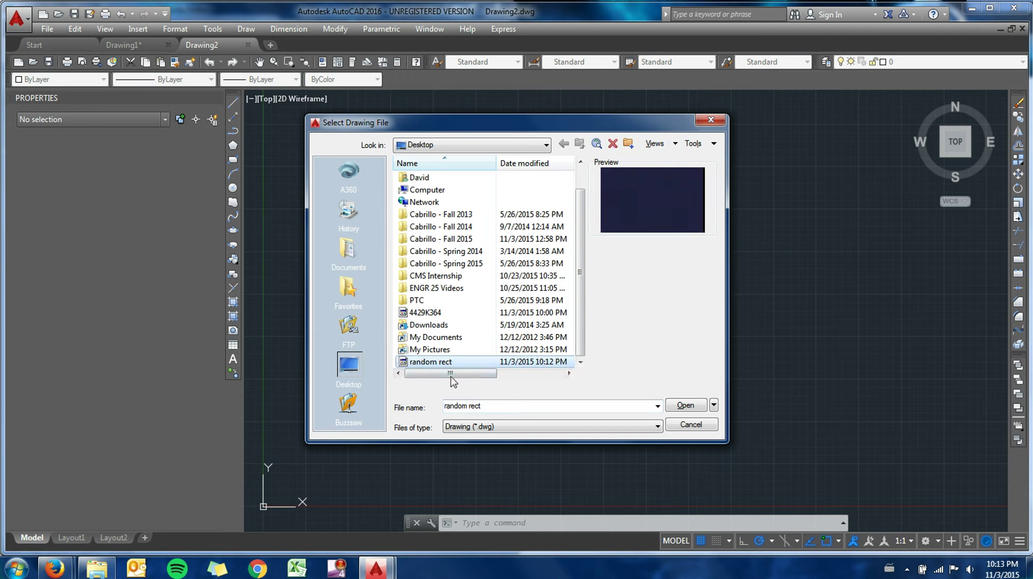
{"action": "left_click", "coordinate": [685, 406]}
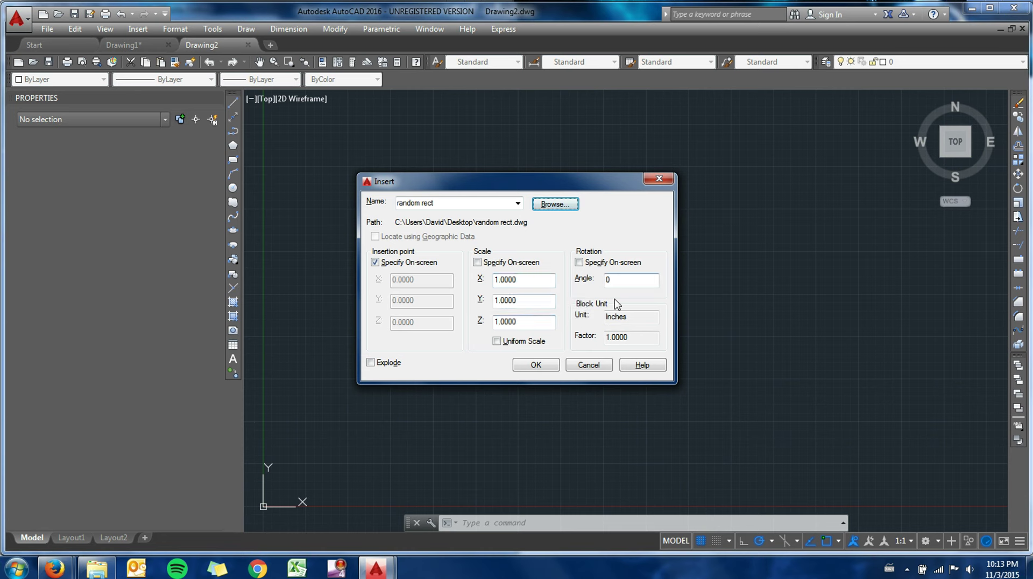
{"action": "left_click", "coordinate": [535, 365]}
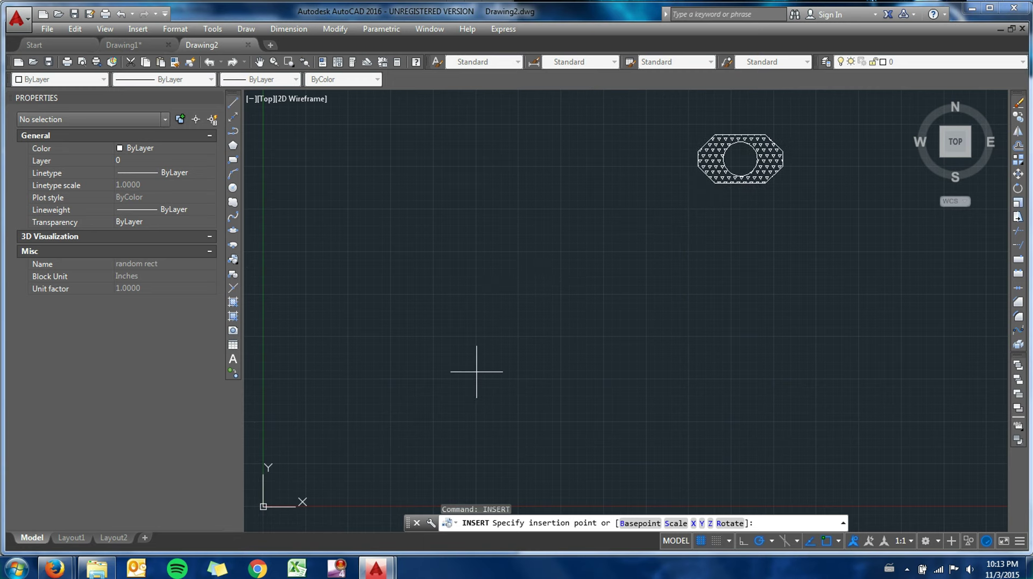
Step: Place the random rect block near the centre of Drawing2
{"action": "left_click", "coordinate": [322, 474]}
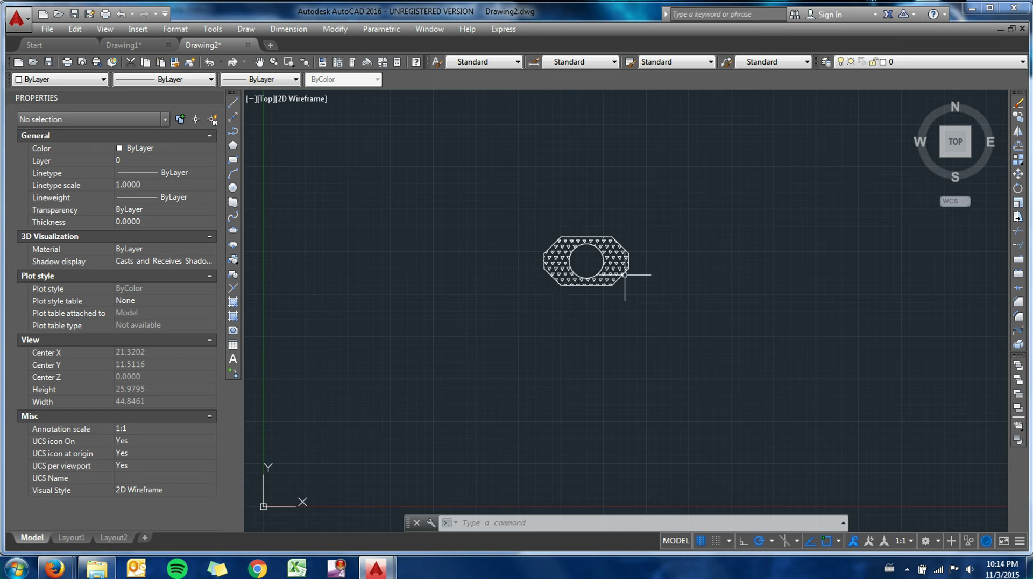
{"action": "left_click", "coordinate": [664, 330]}
Step: Select the hatched random rect block and delete it
{"action": "left_click", "coordinate": [513, 211]}
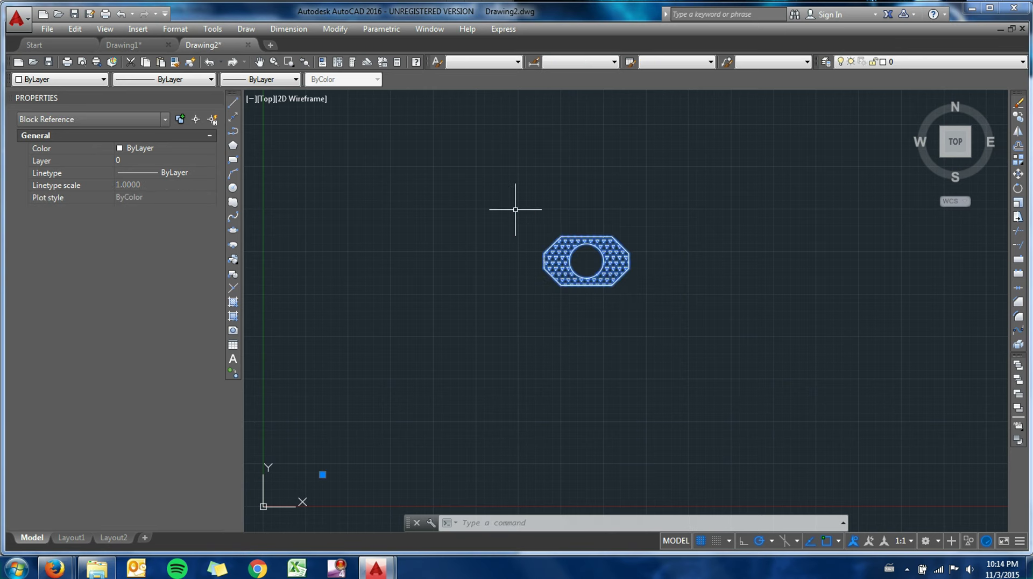
{"action": "key", "text": "Delete"}
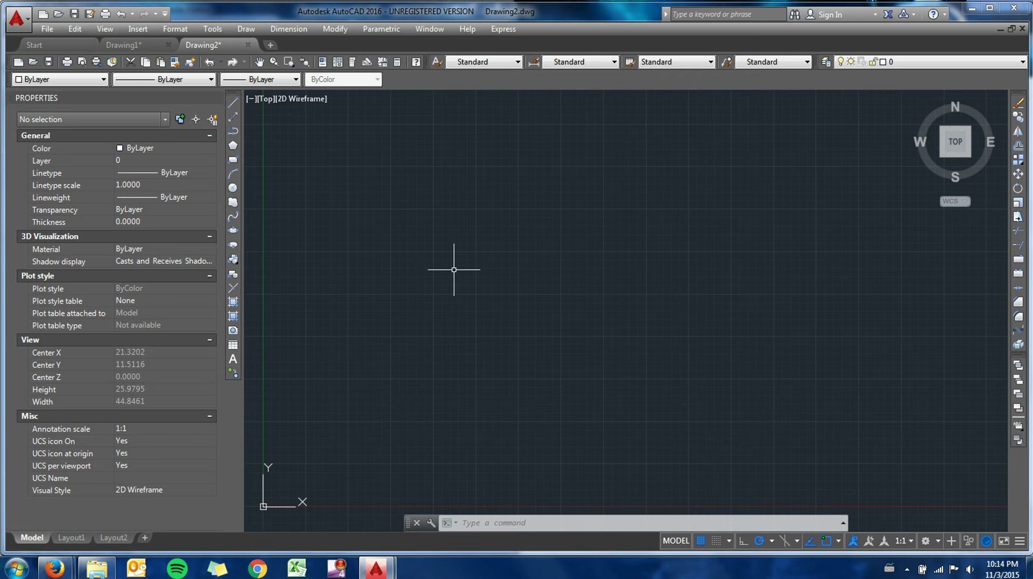
Step: Return to McMaster-Carr's pipe fittings results filtered to iron and steel fittings
{"action": "mouse_move", "coordinate": [63, 572]}
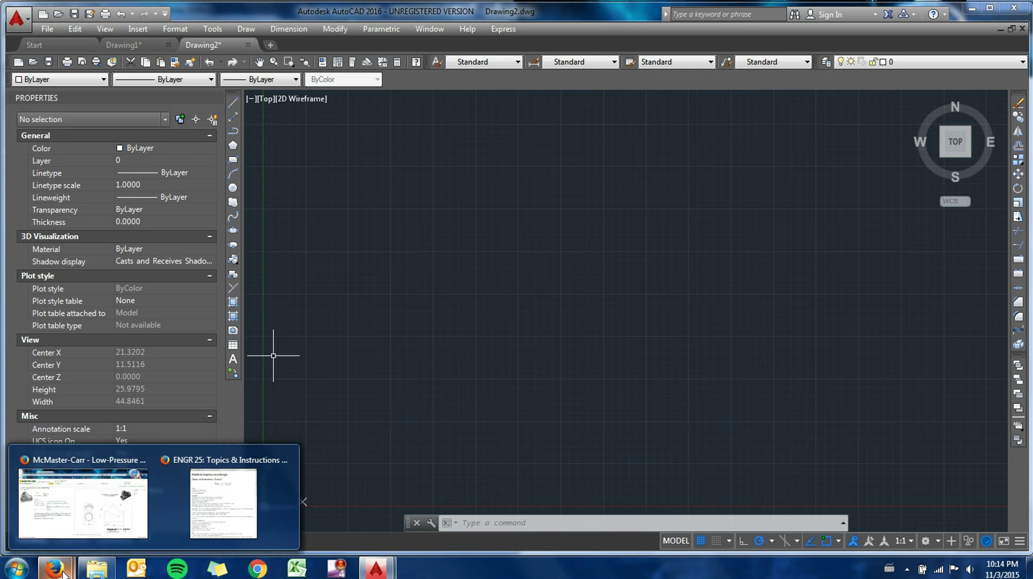
{"action": "left_click", "coordinate": [88, 511]}
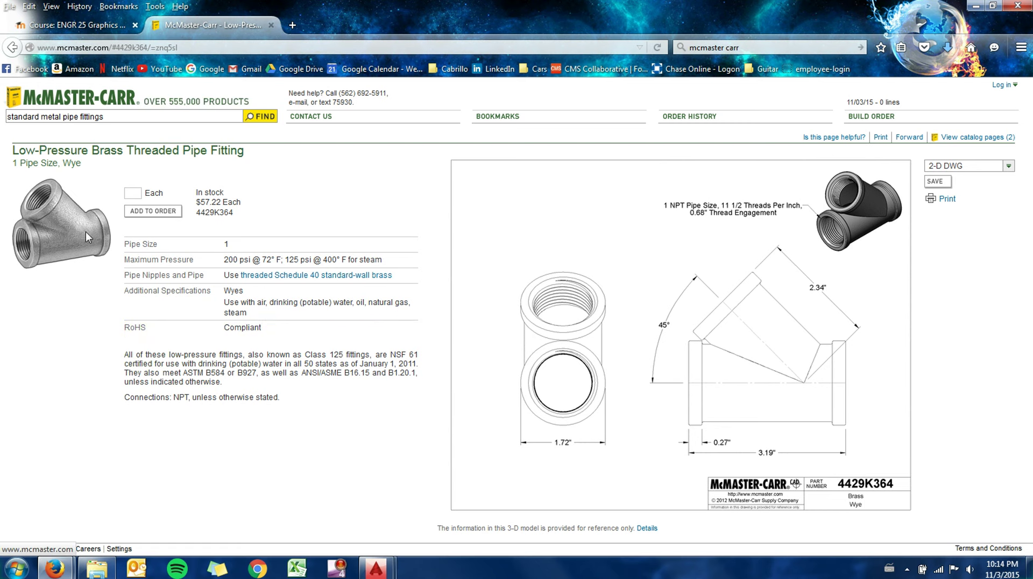
{"action": "left_click", "coordinate": [14, 50]}
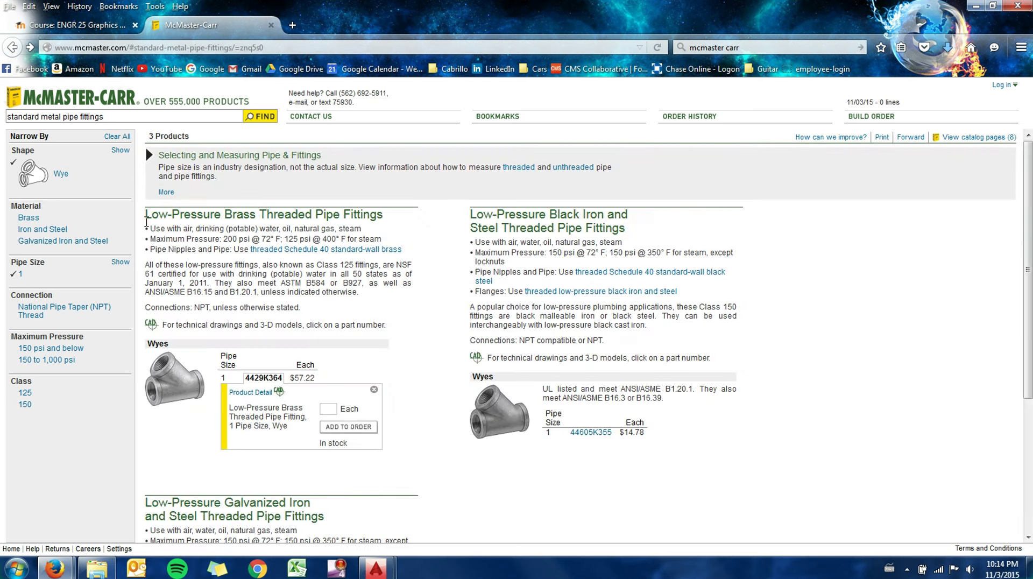
{"action": "mouse_move", "coordinate": [181, 388]}
{"action": "left_click", "coordinate": [43, 228]}
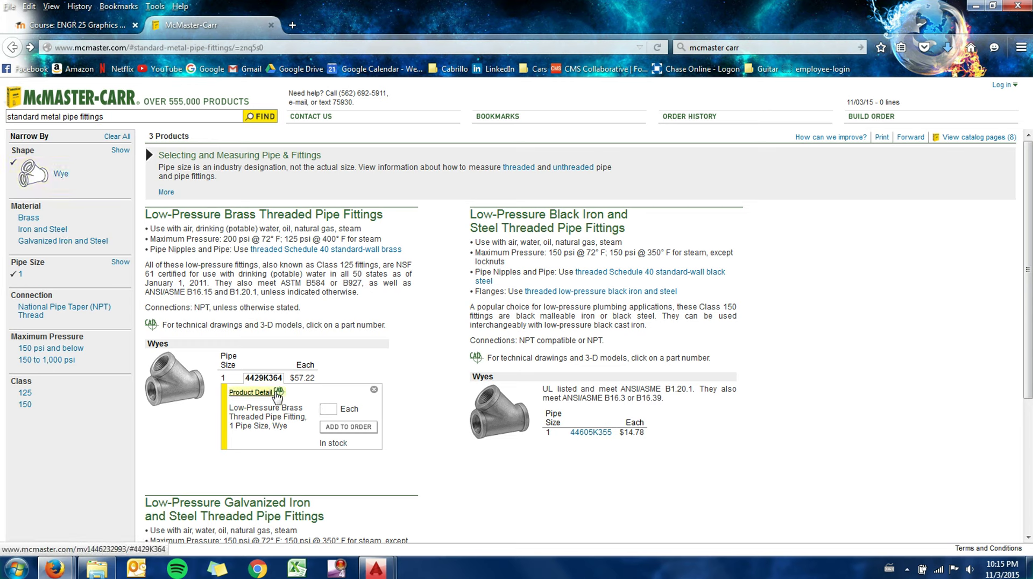
Step: Open the brass wye 4429K364 product page and its CAD download format list
{"action": "left_click", "coordinate": [278, 392]}
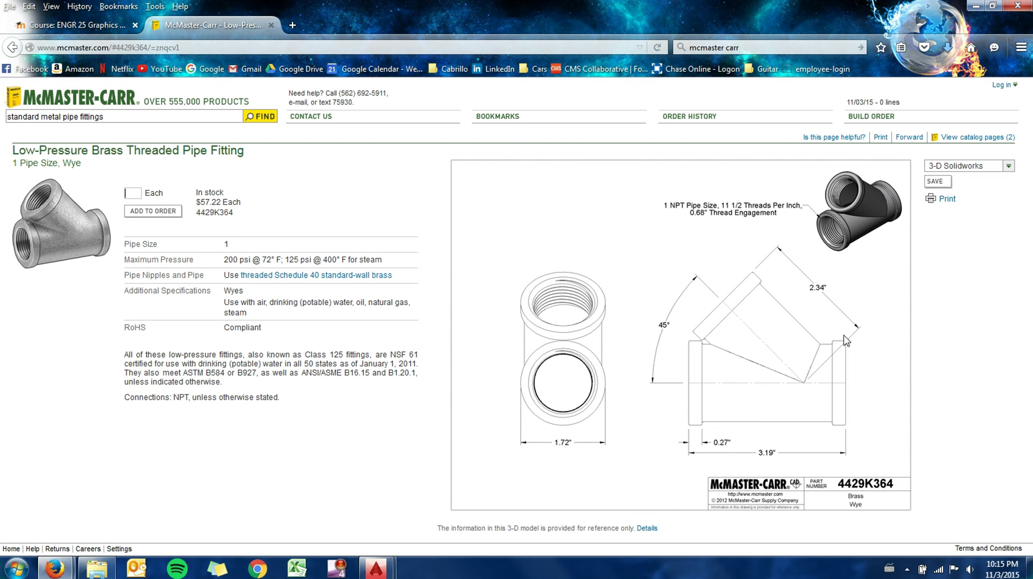
{"action": "left_click", "coordinate": [1008, 166]}
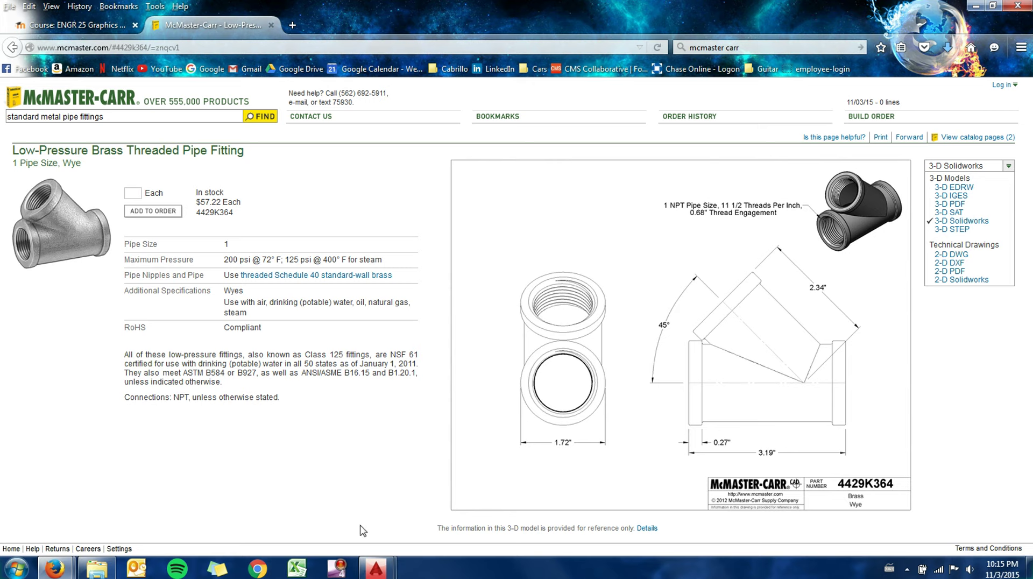
{"action": "mouse_move", "coordinate": [376, 567]}
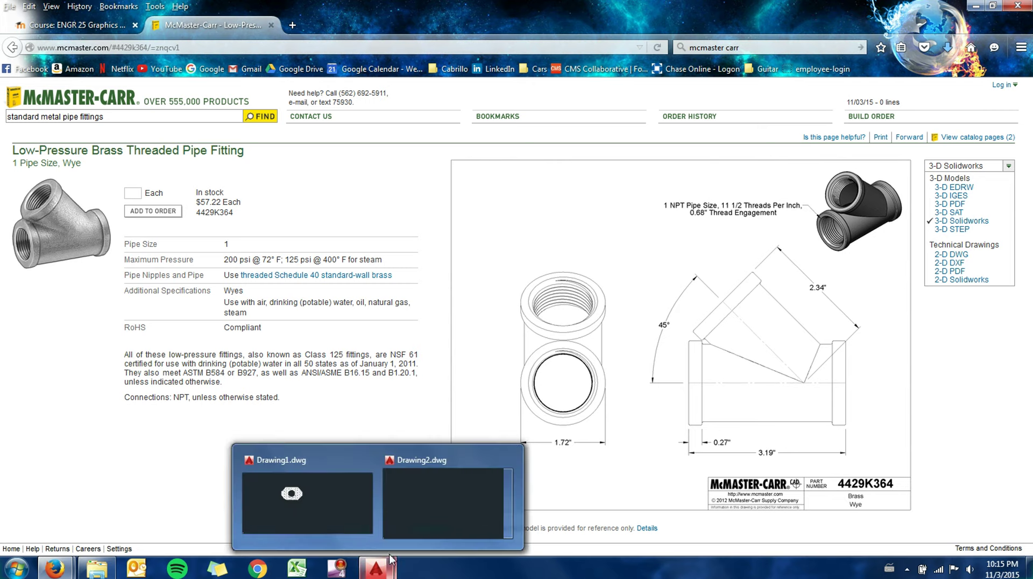
{"action": "left_click", "coordinate": [416, 532]}
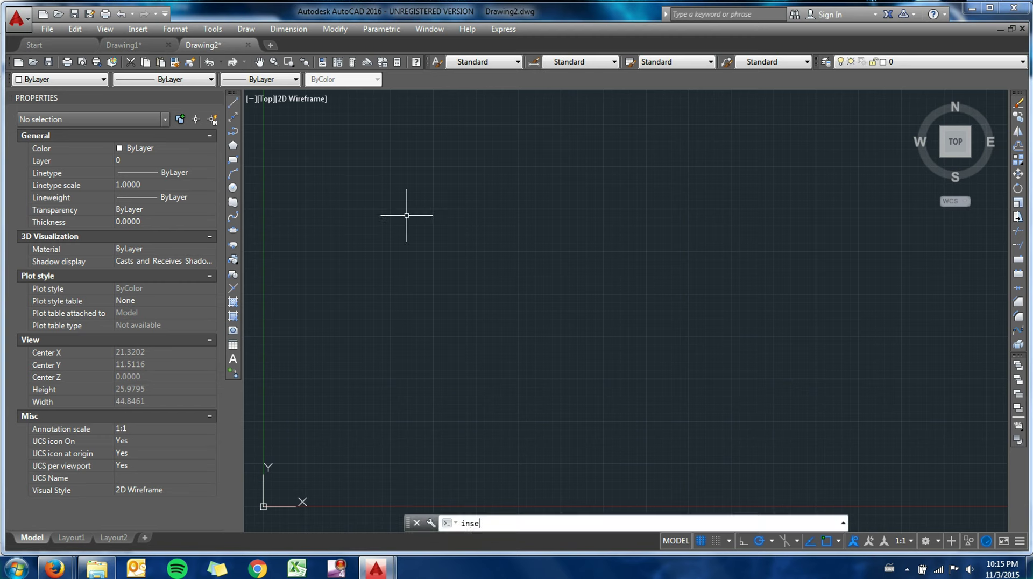
Step: Insert the 4429K364 drawing file from the Desktop as a block at scale 1
{"action": "type", "text": "t"}
{"action": "key", "text": "Return"}
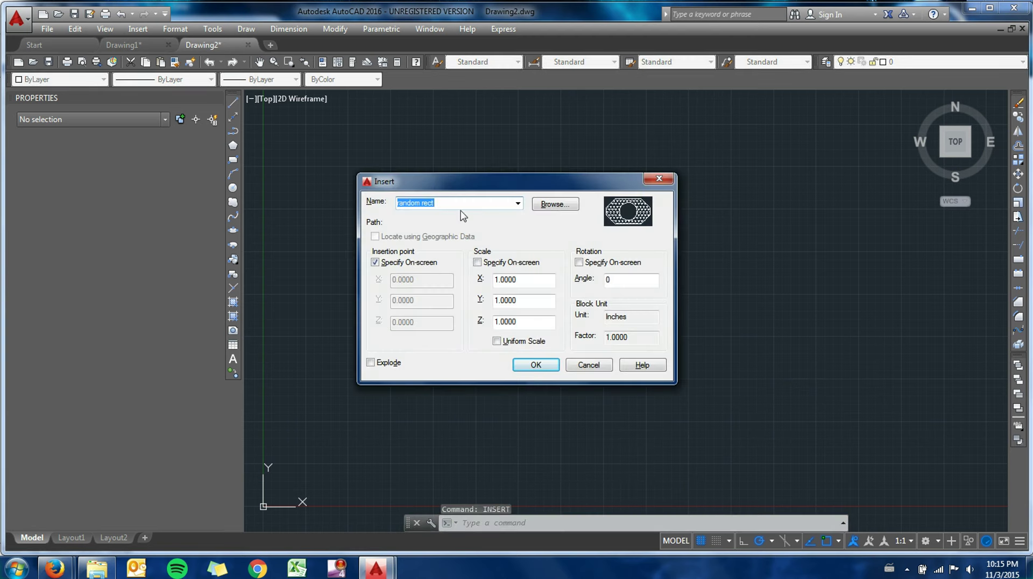
{"action": "left_click", "coordinate": [544, 206]}
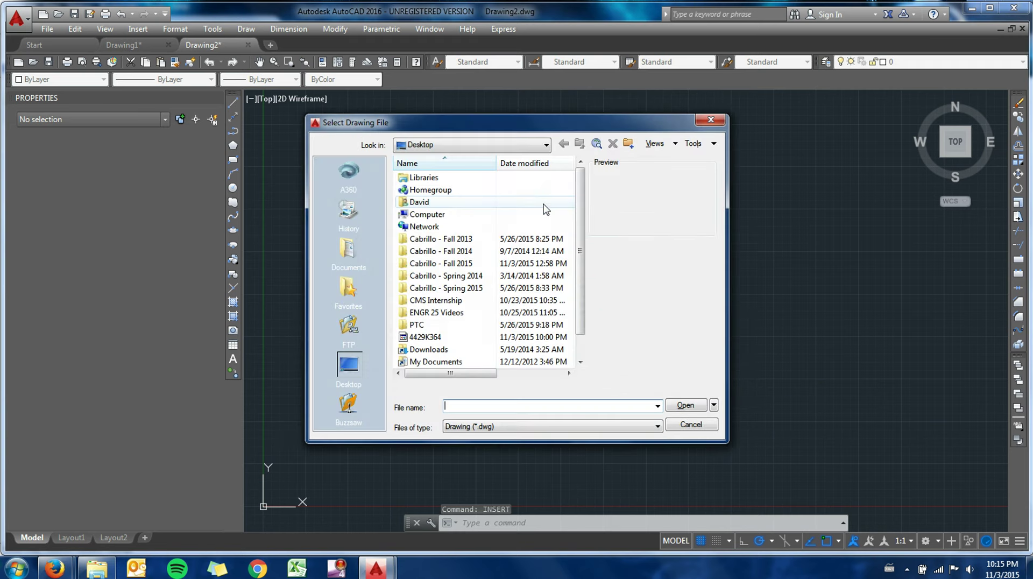
{"action": "left_click", "coordinate": [438, 338]}
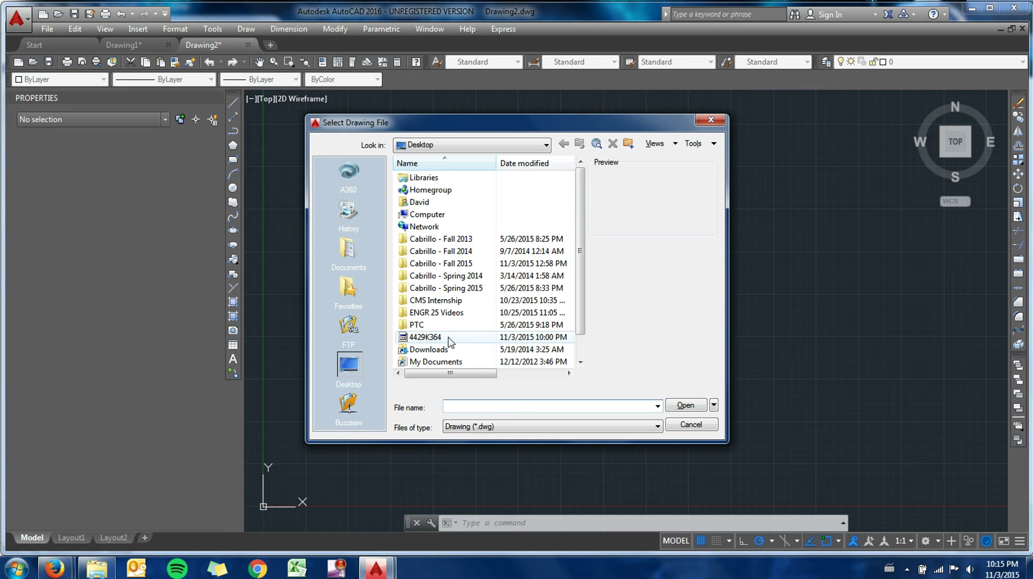
{"action": "left_click", "coordinate": [688, 406]}
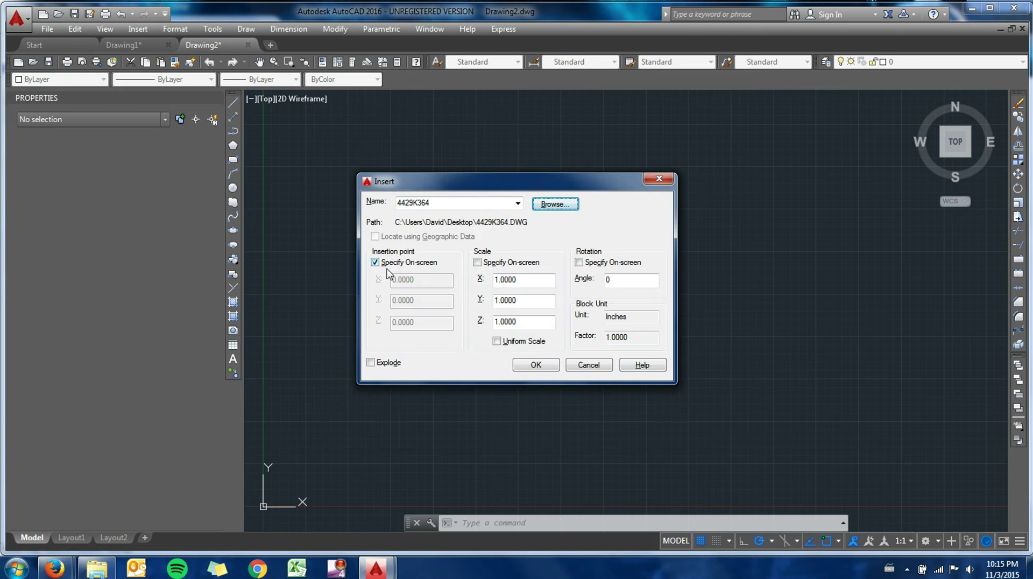
{"action": "left_click", "coordinate": [535, 365]}
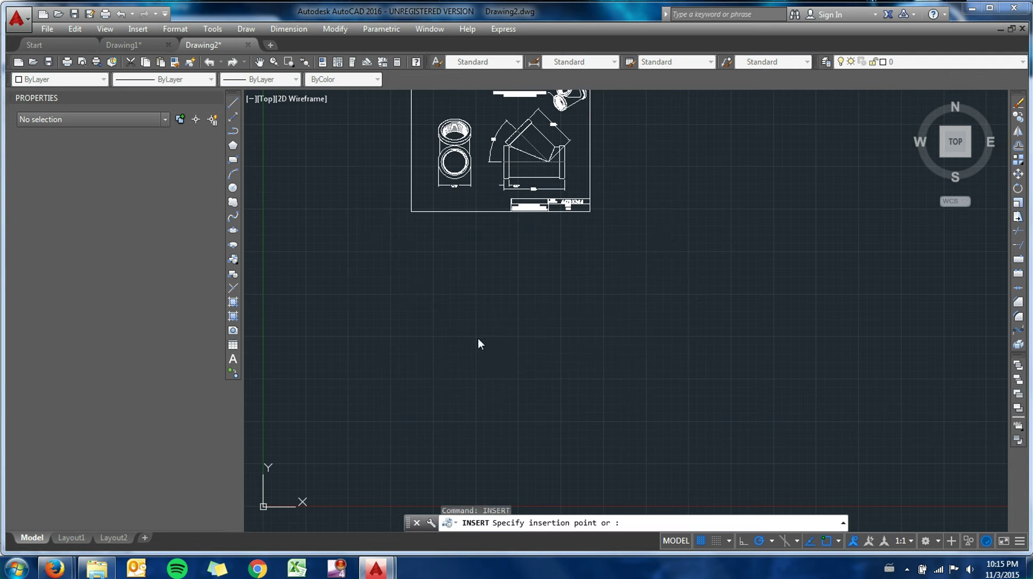
Step: Place the 4429K364 wye block on the canvas and frame it in view
{"action": "left_click", "coordinate": [396, 412]}
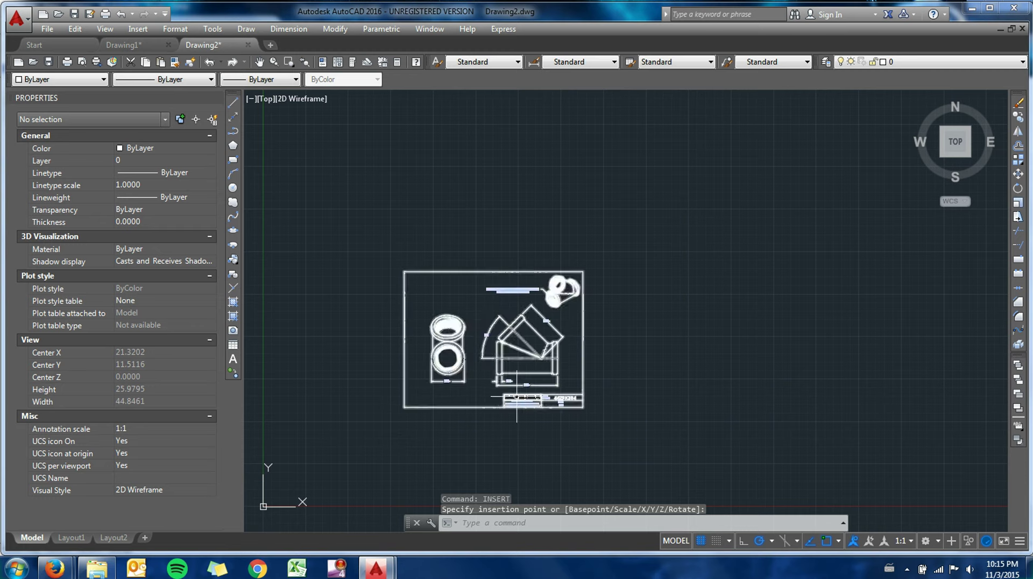
{"action": "scroll", "coordinate": [522, 405], "scroll_direction": "up", "scroll_amount": 5}
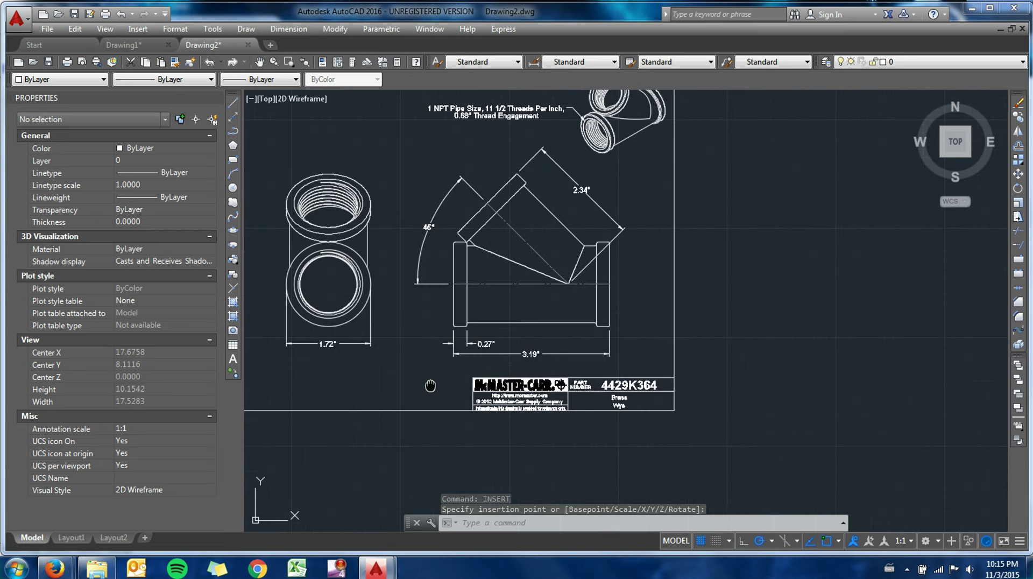
{"action": "middle_click_drag", "start_coordinate": [429, 373], "coordinate": [519, 402]}
{"action": "middle_click_drag", "start_coordinate": [502, 361], "coordinate": [486, 395]}
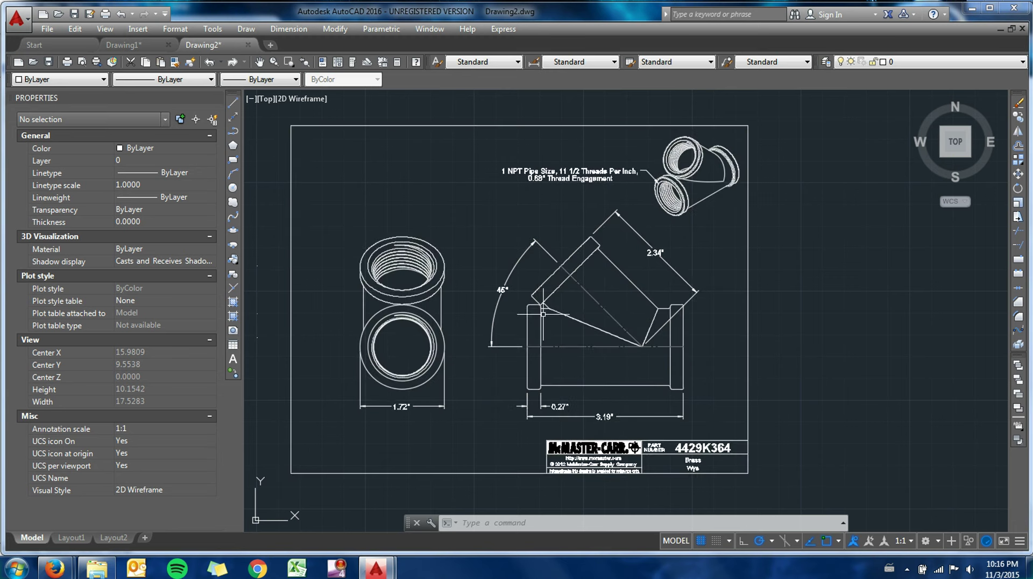
{"action": "left_click", "coordinate": [747, 299]}
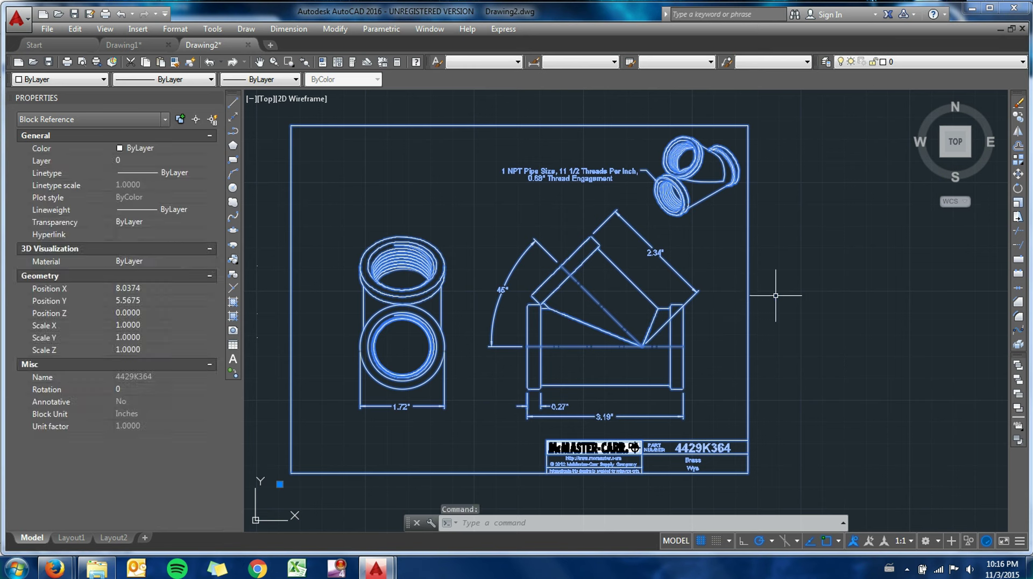
Step: Explode the wye block and delete the isometric view, thread note and border
{"action": "type", "text": "exp"}
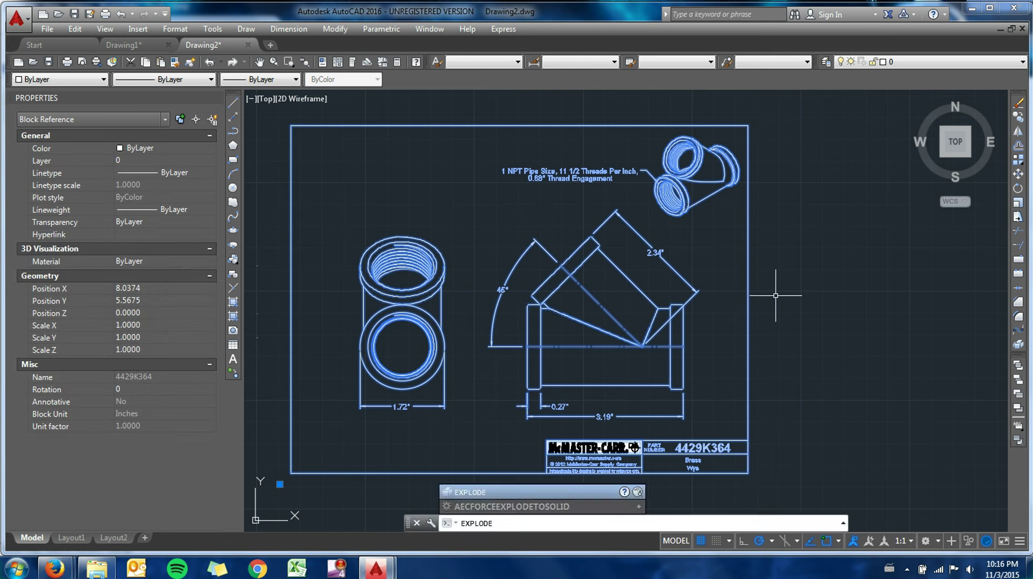
{"action": "key", "text": "Return"}
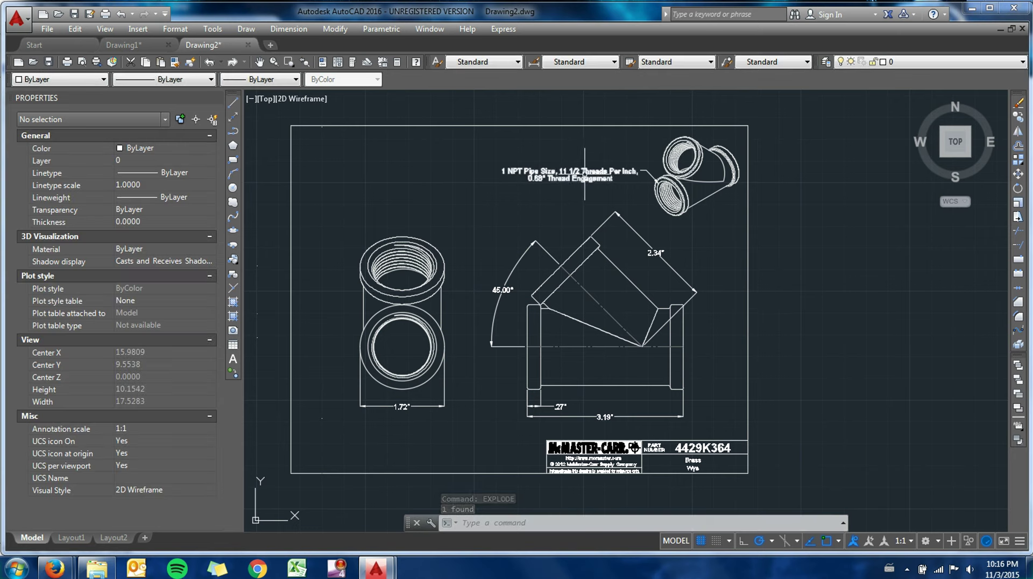
{"action": "left_click", "coordinate": [774, 196]}
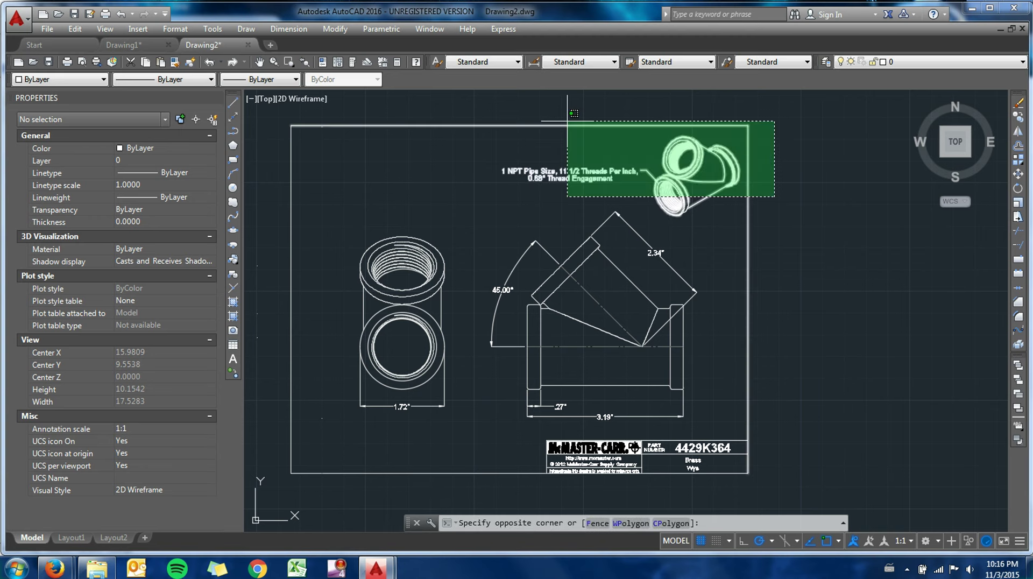
{"action": "left_click", "coordinate": [395, 107]}
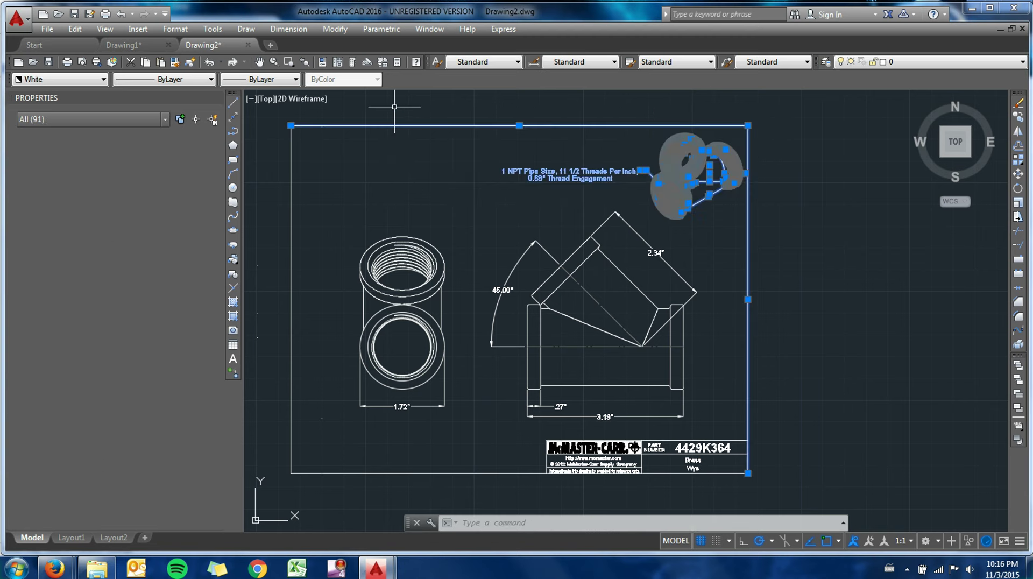
{"action": "key", "text": "Delete"}
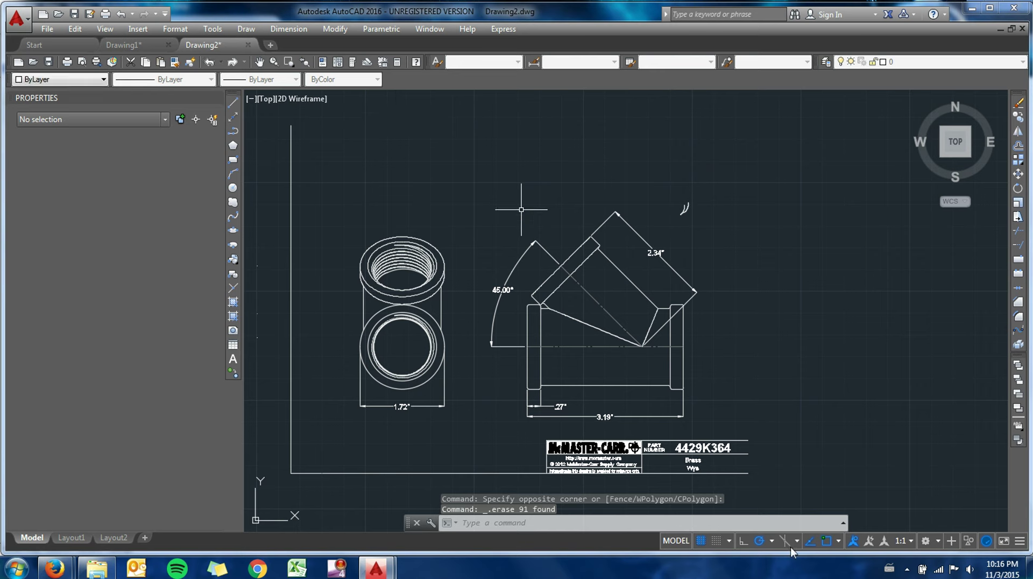
Step: Delete the McMaster-Carr title block
{"action": "scroll", "coordinate": [617, 473], "scroll_direction": "up", "scroll_amount": 6}
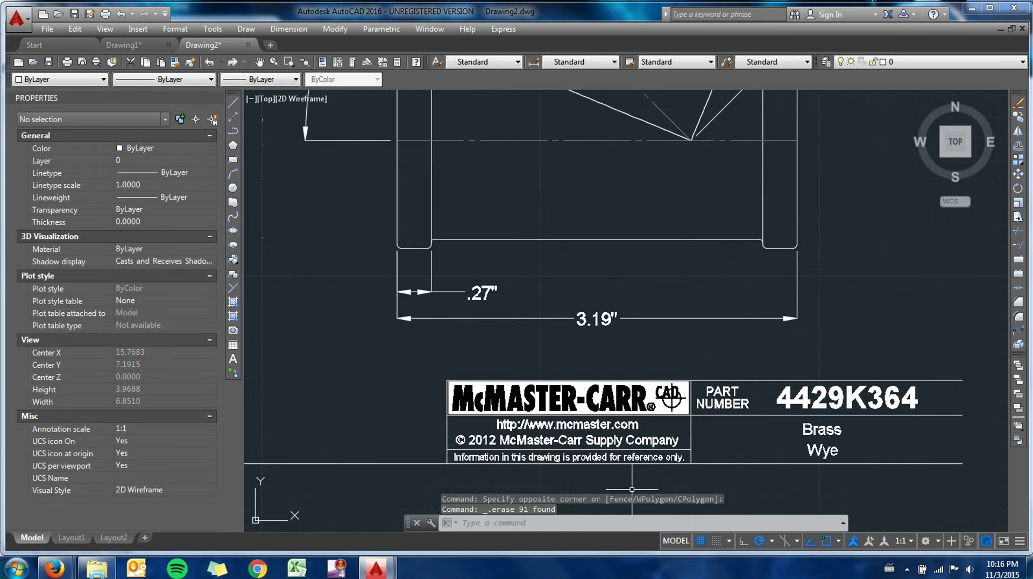
{"action": "scroll", "coordinate": [514, 425], "scroll_direction": "down", "scroll_amount": 2}
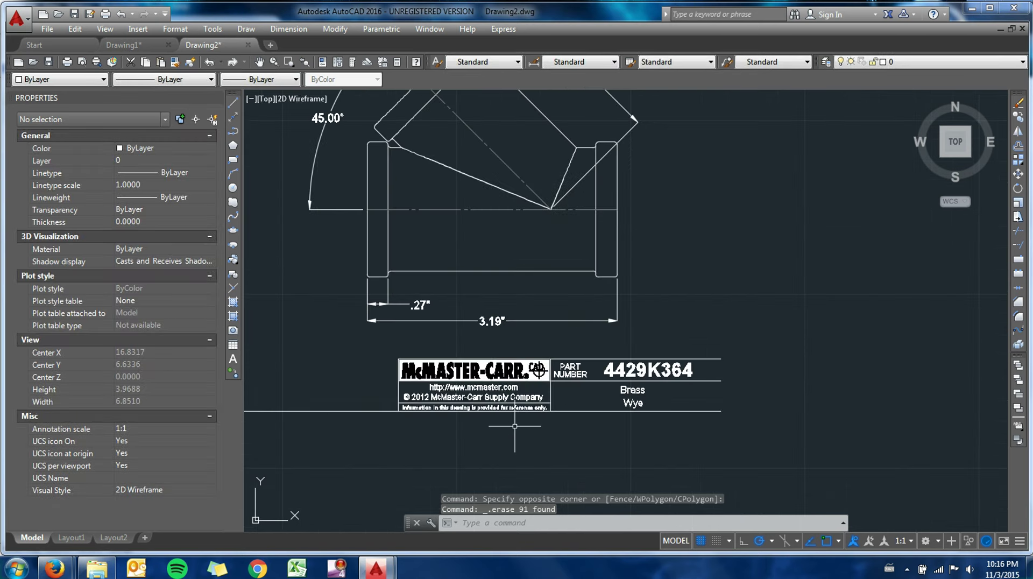
{"action": "left_click", "coordinate": [740, 443]}
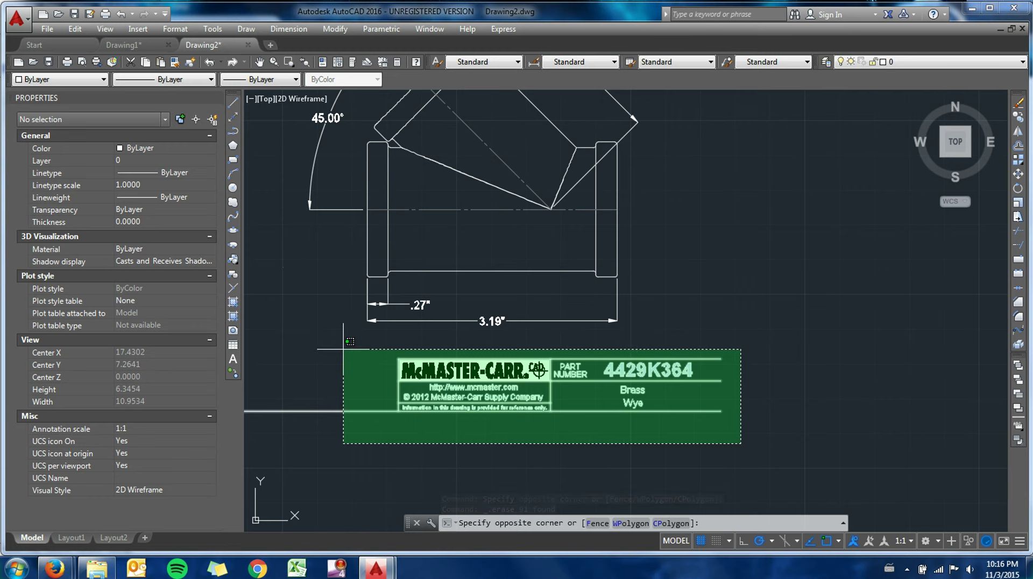
{"action": "left_click", "coordinate": [341, 411]}
{"action": "key", "text": "Delete"}
Step: Erase the circular end view and six leftover objects, leaving only the profile
{"action": "scroll", "coordinate": [782, 416], "scroll_direction": "down", "scroll_amount": 4}
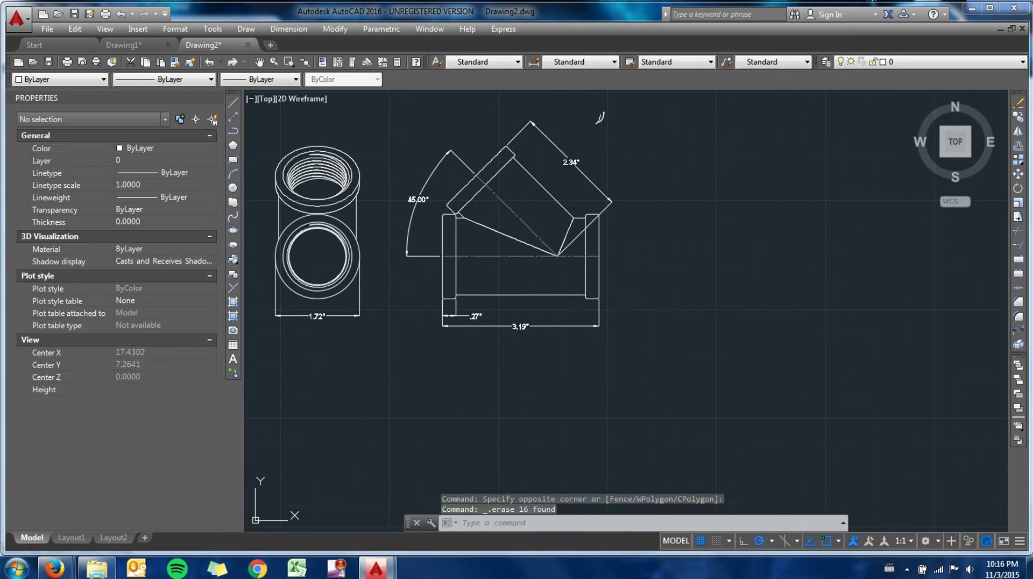
{"action": "middle_click_drag", "start_coordinate": [543, 341], "coordinate": [624, 359]}
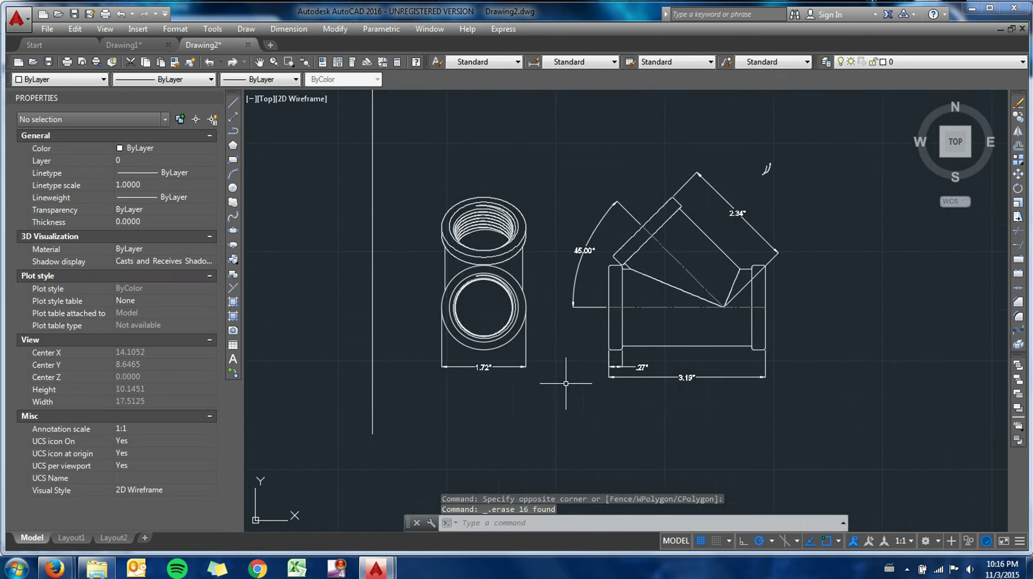
{"action": "left_click", "coordinate": [545, 446]}
{"action": "left_click", "coordinate": [296, 91]}
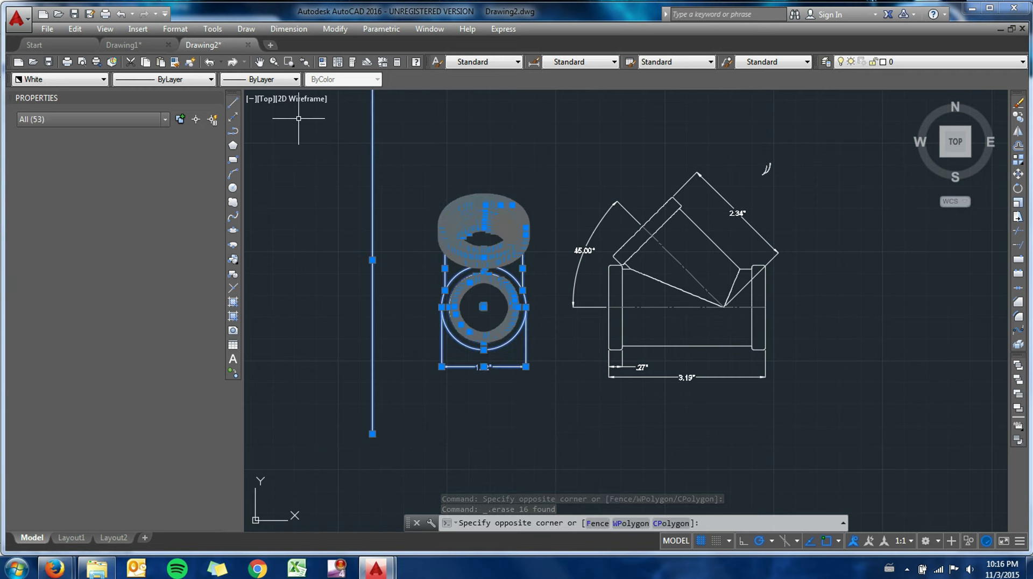
{"action": "key", "text": "Delete"}
{"action": "left_click", "coordinate": [753, 145]}
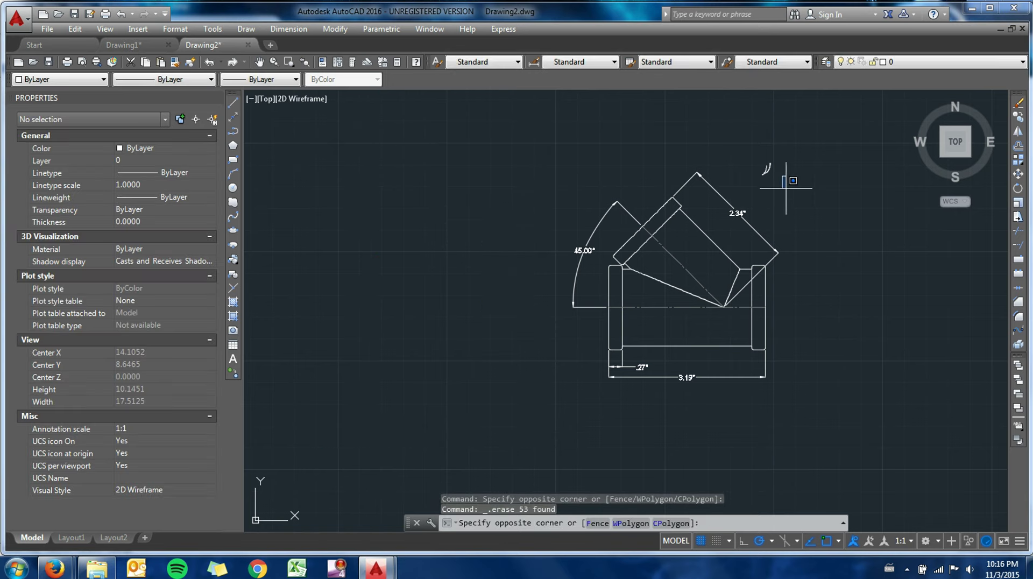
{"action": "key", "text": "Delete"}
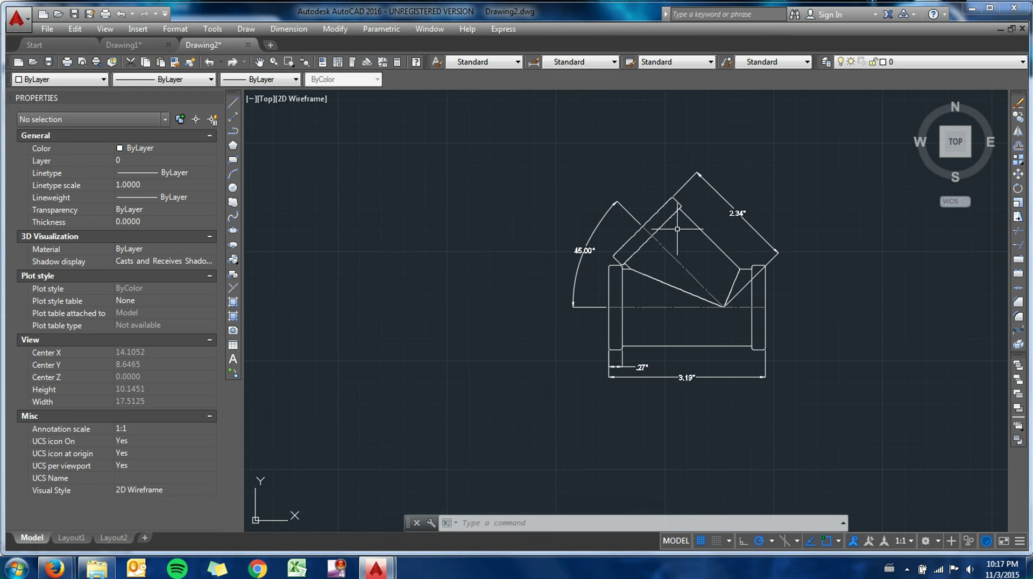
{"action": "left_click", "coordinate": [842, 414]}
Step: WBLOCK the 47 profile objects to wyefitting_profile.dwg, base point at the left endpoint
{"action": "left_click", "coordinate": [480, 116]}
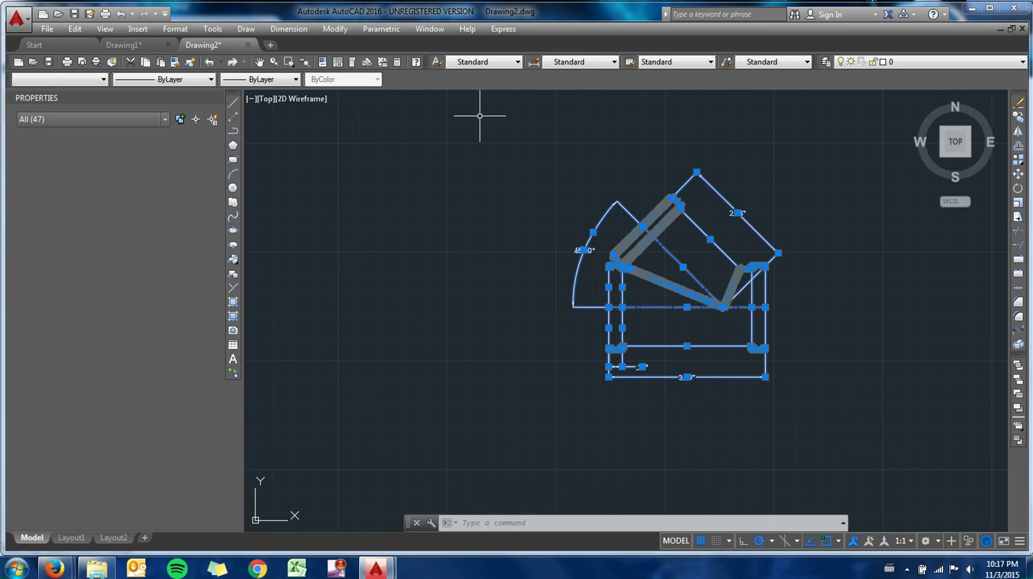
{"action": "type", "text": "bl"}
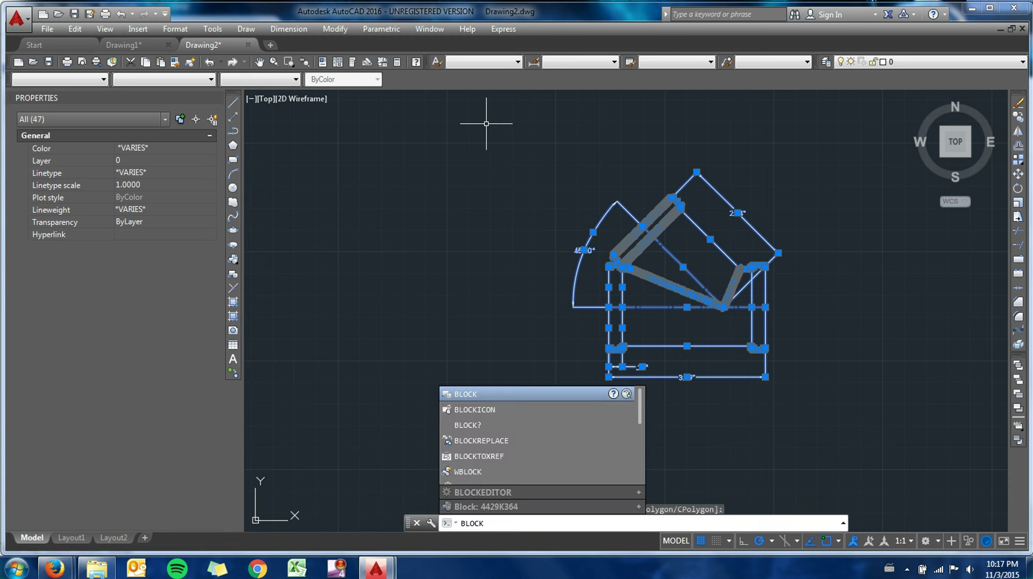
{"action": "key", "text": "BackSpace"}
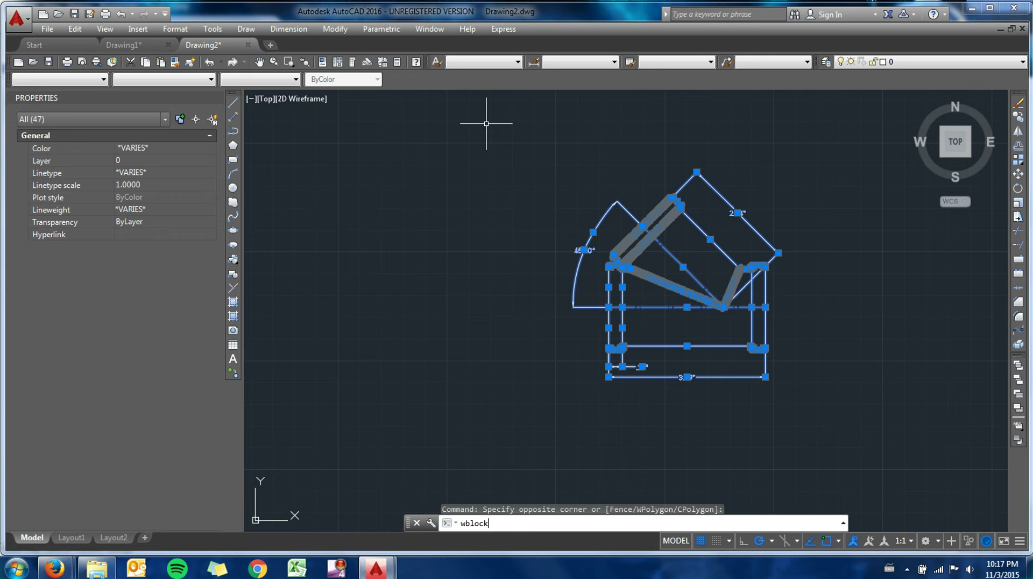
{"action": "key", "text": "Return"}
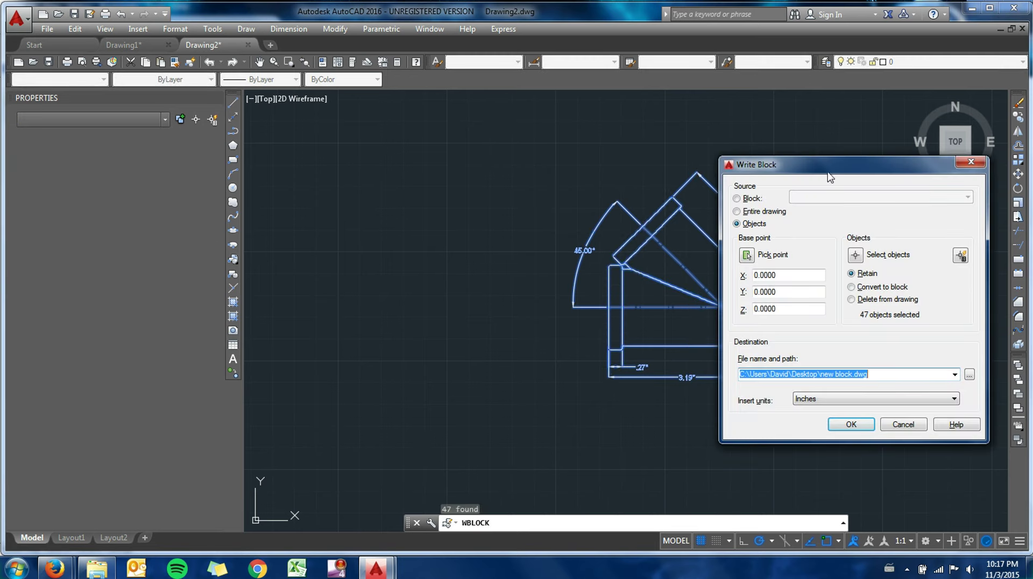
{"action": "mouse_move", "coordinate": [828, 176]}
{"action": "left_mouse_down"}
{"action": "mouse_move", "coordinate": [437, 180]}
{"action": "mouse_move", "coordinate": [346, 167]}
{"action": "left_mouse_up"}
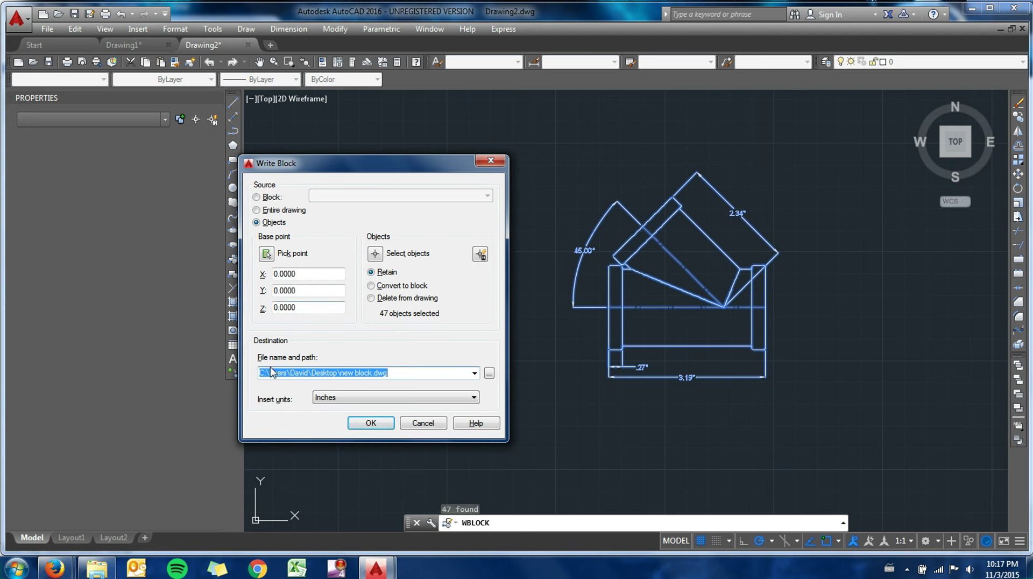
{"action": "left_click", "coordinate": [369, 372]}
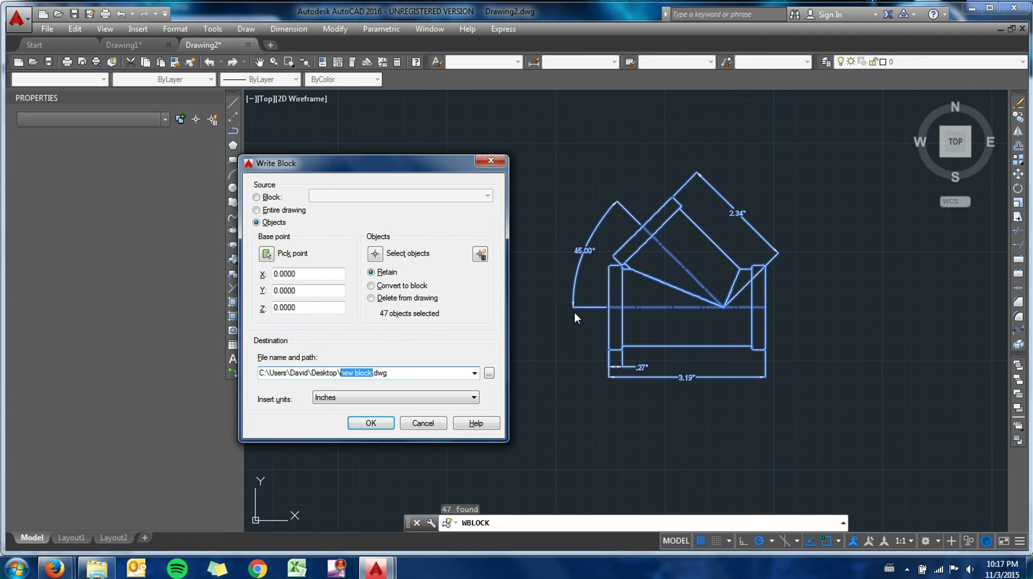
{"action": "type", "text": "wyefitting_profil"}
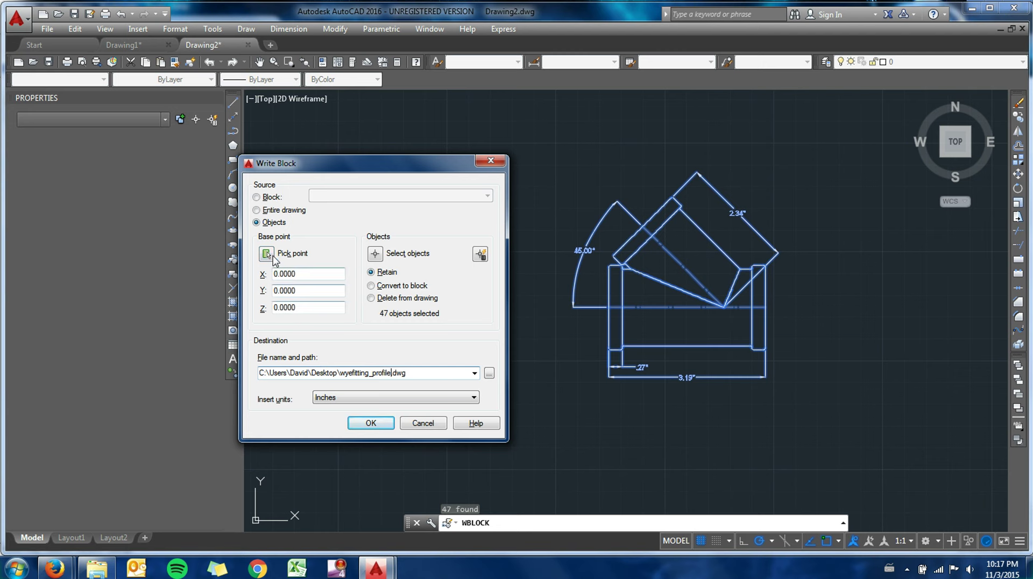
{"action": "left_click", "coordinate": [273, 257]}
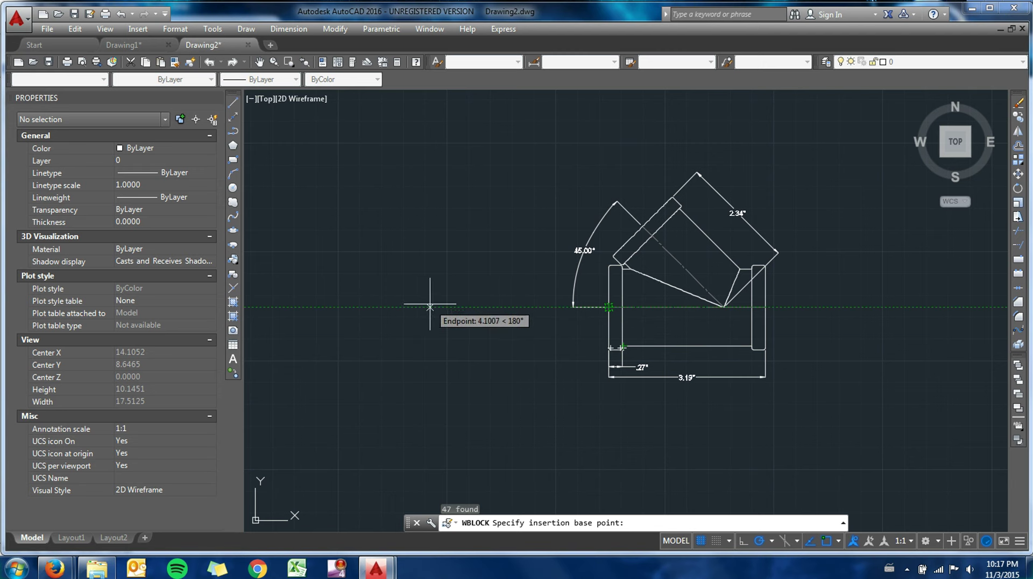
{"action": "left_click", "coordinate": [608, 306]}
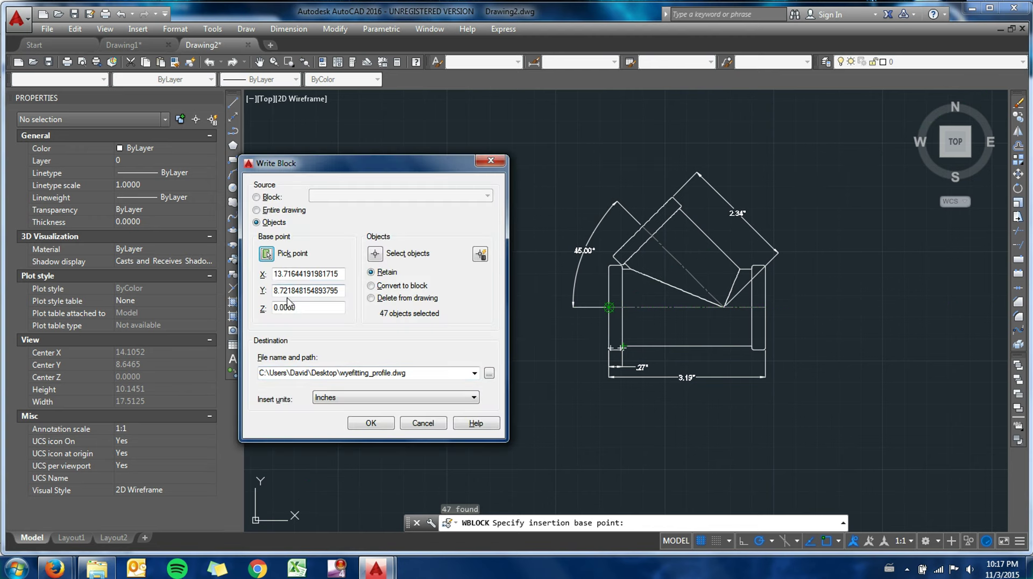
{"action": "left_click", "coordinate": [372, 423]}
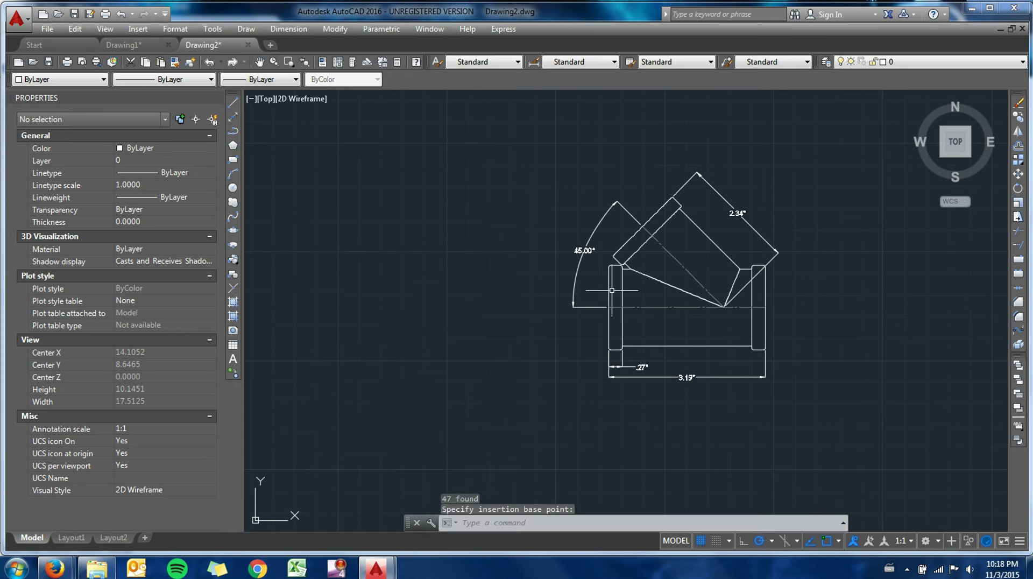
{"action": "scroll", "coordinate": [570, 296], "scroll_direction": "down", "scroll_amount": 2}
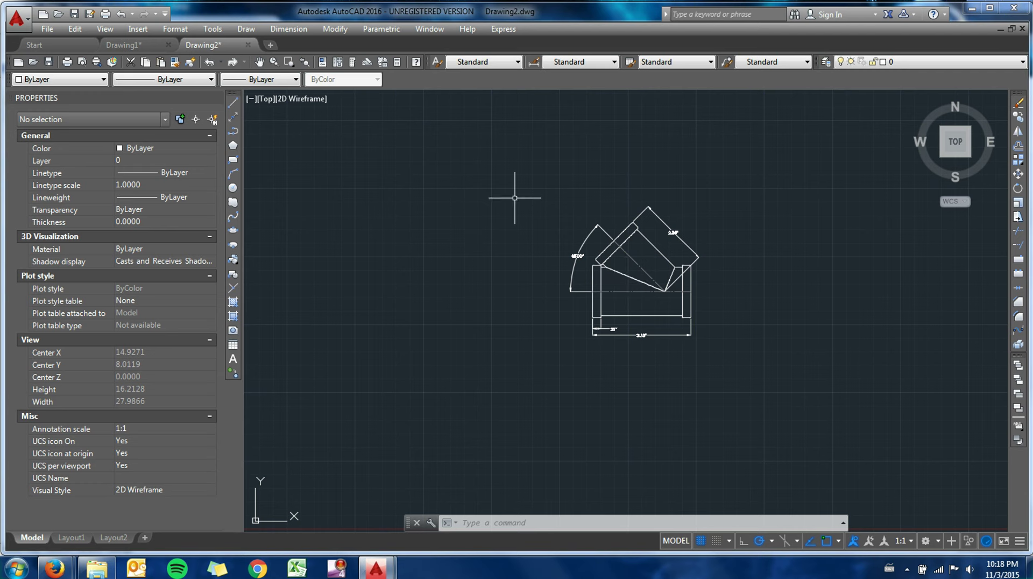
Step: Window-select all 47 profile objects and start a BLOCK based at the left endpoint
{"action": "left_click", "coordinate": [500, 176]}
{"action": "left_click", "coordinate": [821, 399]}
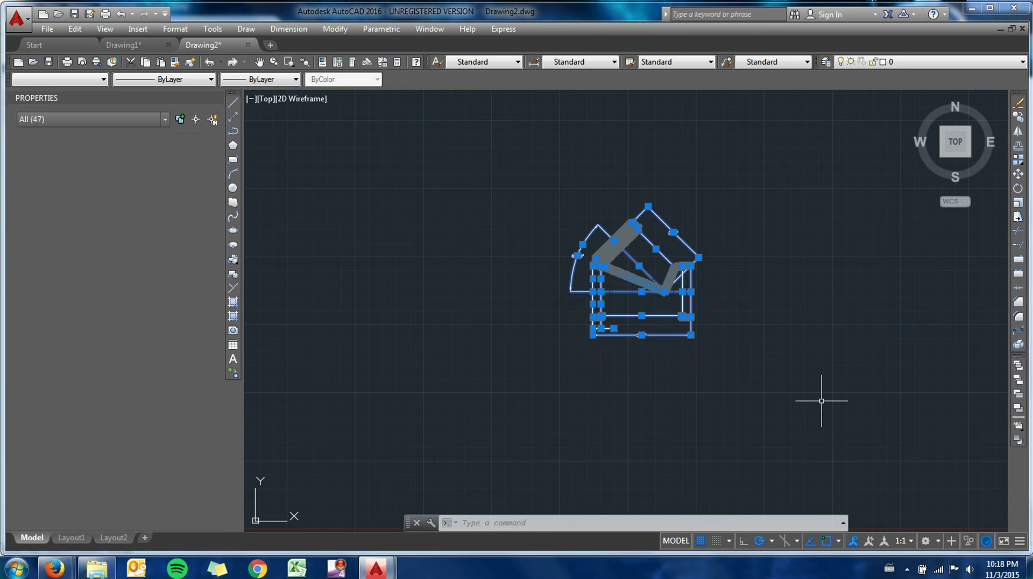
{"action": "type", "text": "block"}
{"action": "key", "text": "Return"}
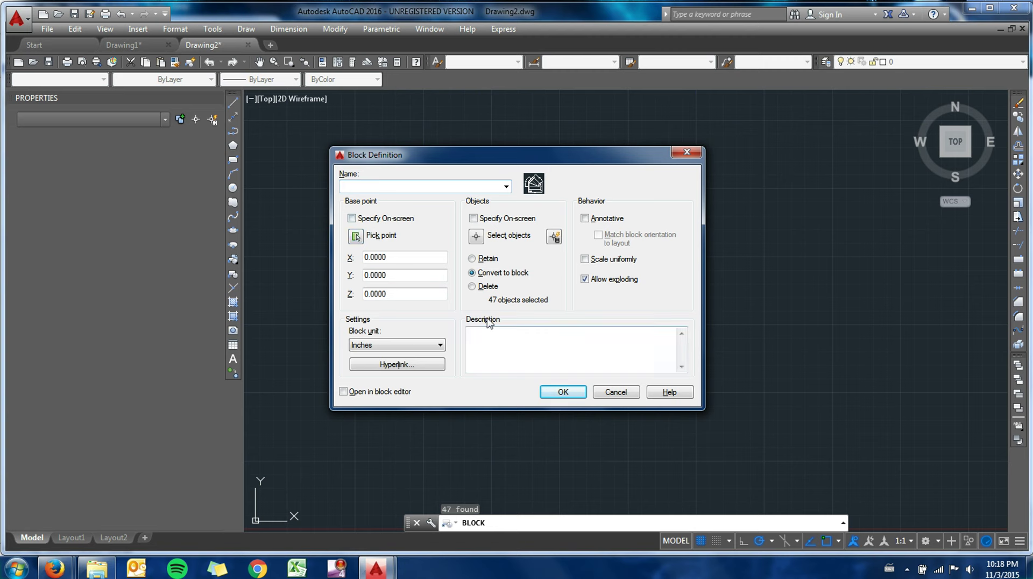
{"action": "left_click", "coordinate": [356, 236]}
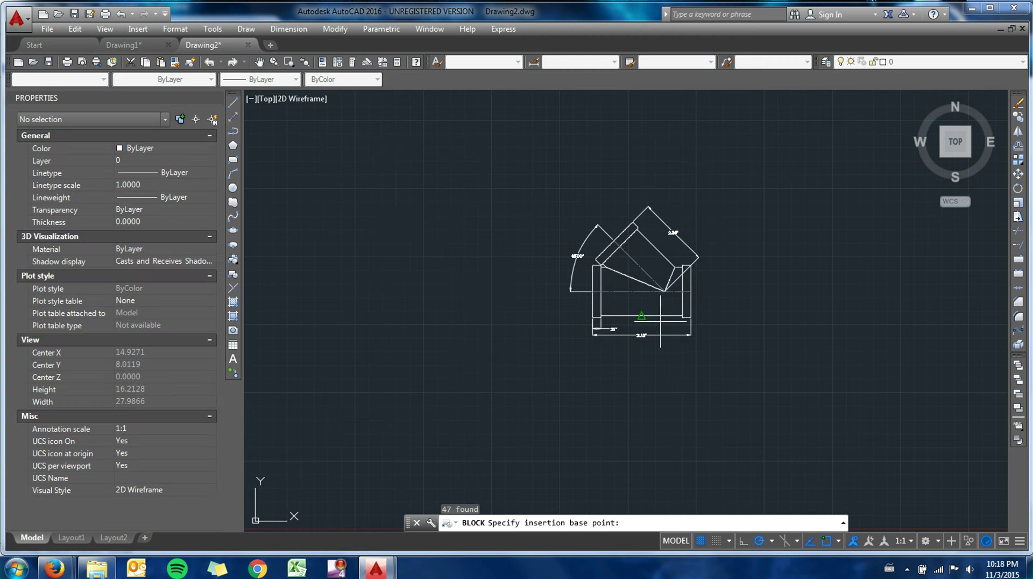
{"action": "left_click", "coordinate": [592, 291]}
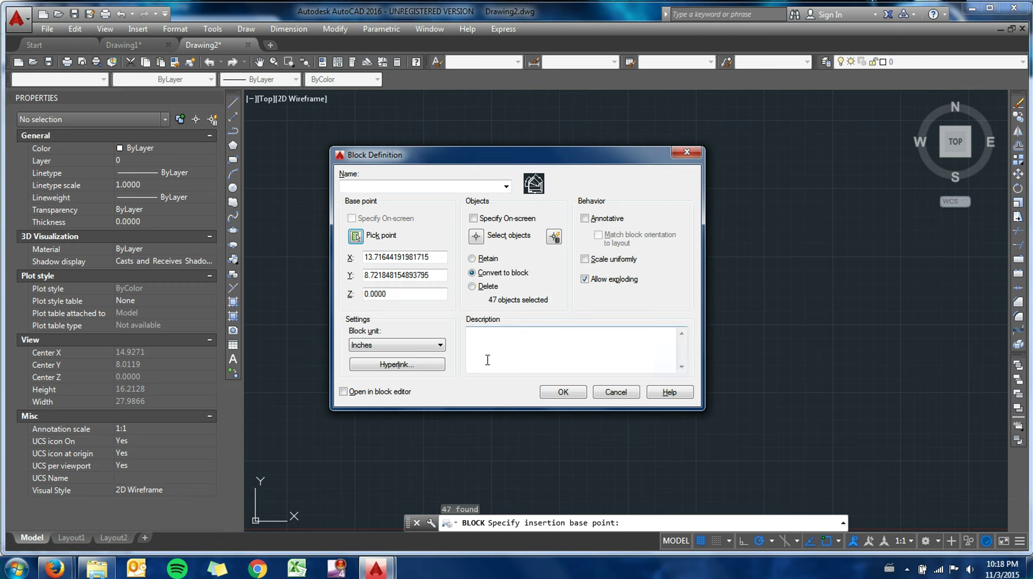
Step: Name the block 'wye fitting' and create it, converting the selection
{"action": "left_click", "coordinate": [551, 391]}
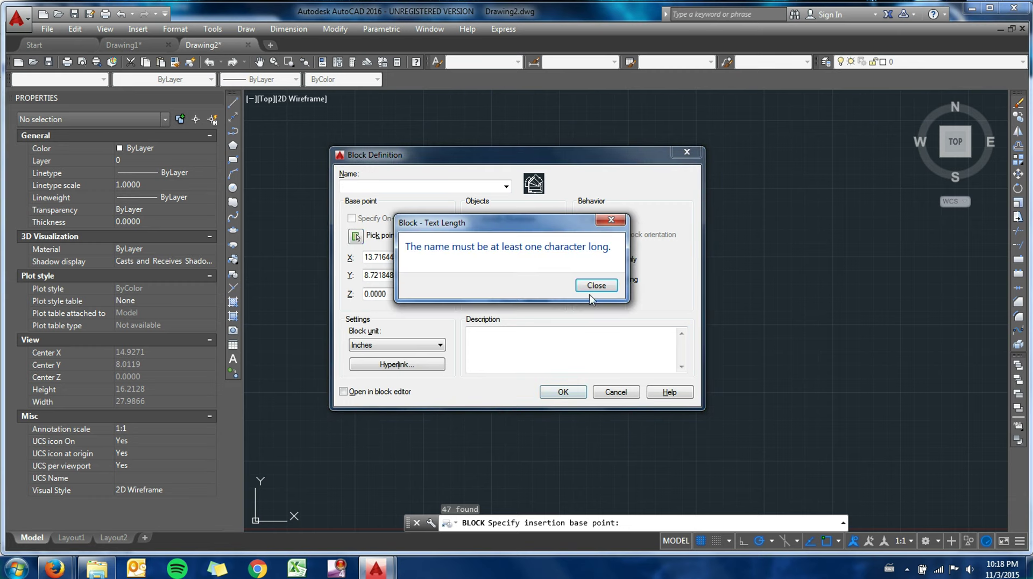
{"action": "left_click", "coordinate": [613, 222]}
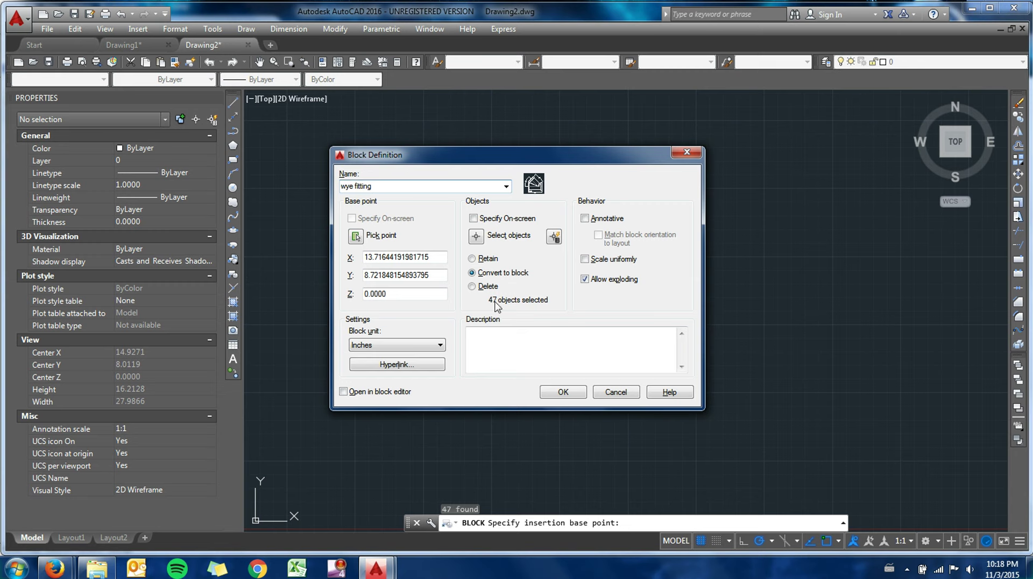
{"action": "type", "text": "wye fitting"}
{"action": "left_click", "coordinate": [562, 391]}
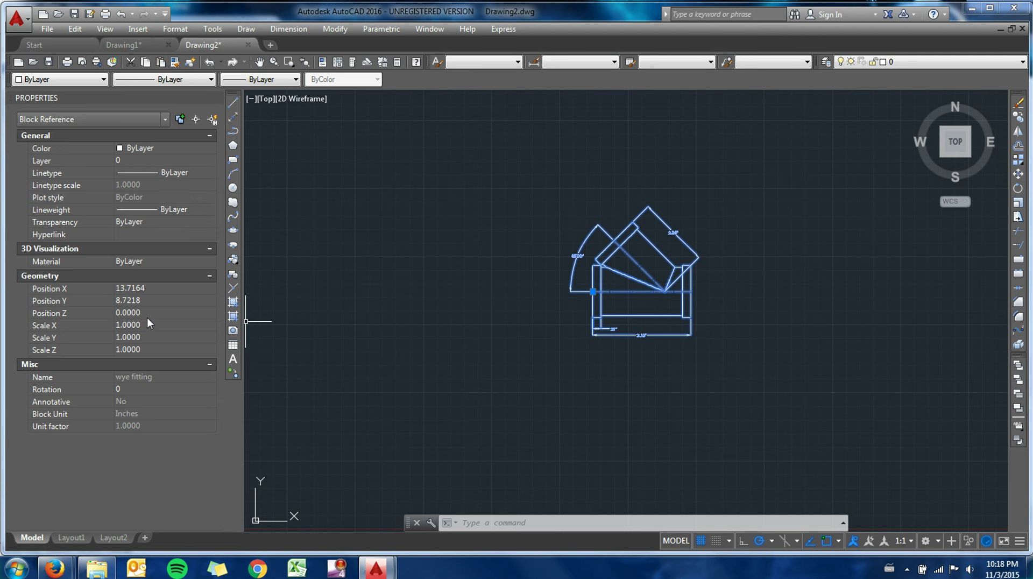
Step: Select the wye fitting block to inspect it, then clear the selection
{"action": "key", "text": "Escape"}
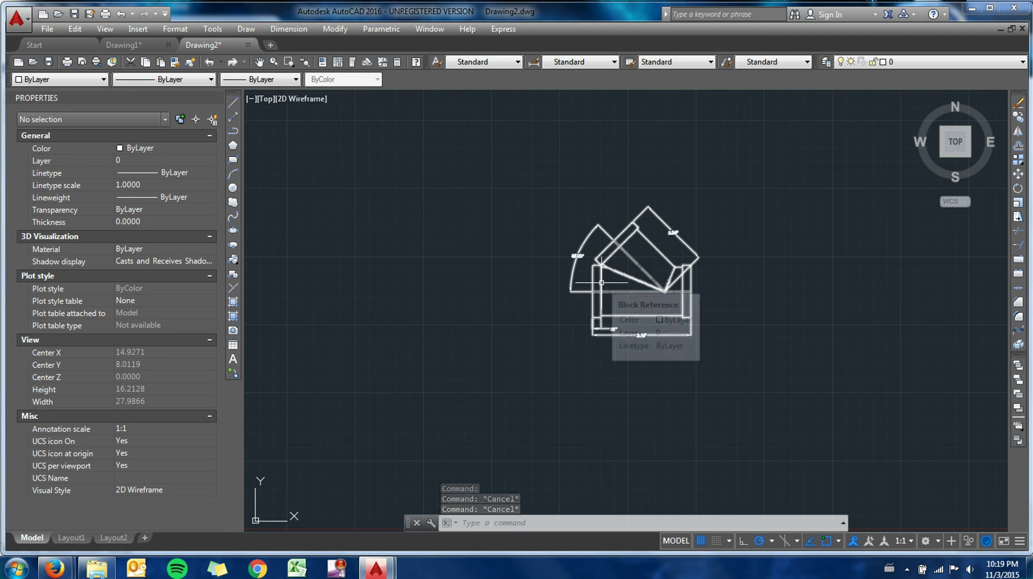
{"action": "left_click", "coordinate": [601, 282]}
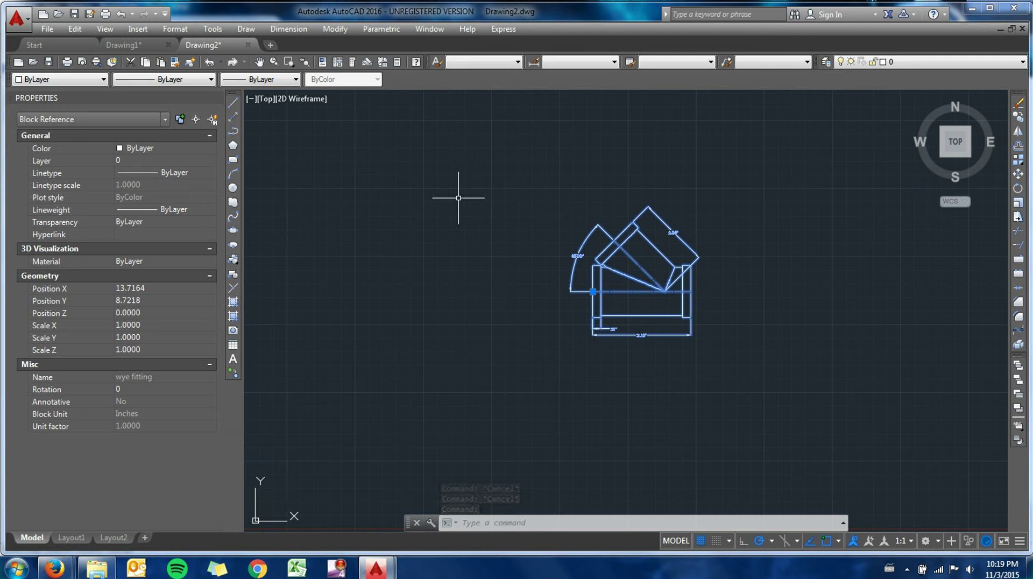
{"action": "key", "text": "Escape"}
{"action": "key", "text": "Escape"}
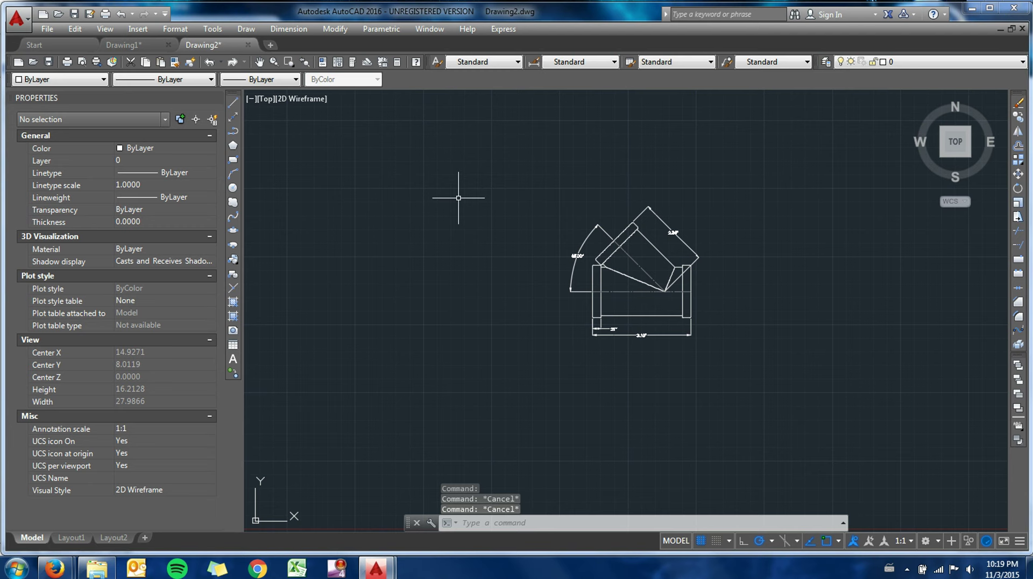
Step: Scale the wye fitting block by 0.5 about its left endpoint
{"action": "type", "text": "scale"}
{"action": "key", "text": "Return"}
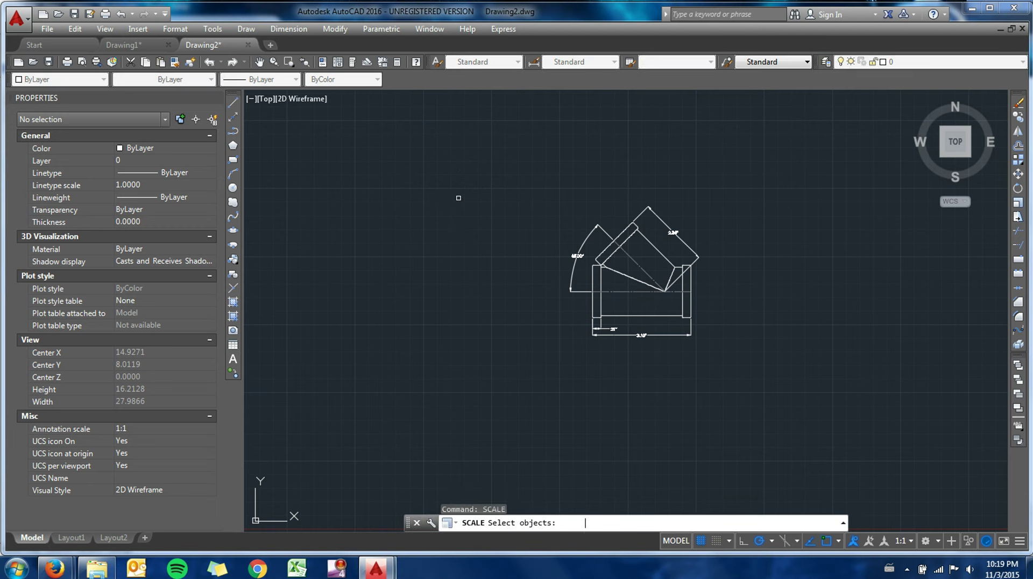
{"action": "left_click", "coordinate": [643, 272]}
{"action": "key", "text": "Return"}
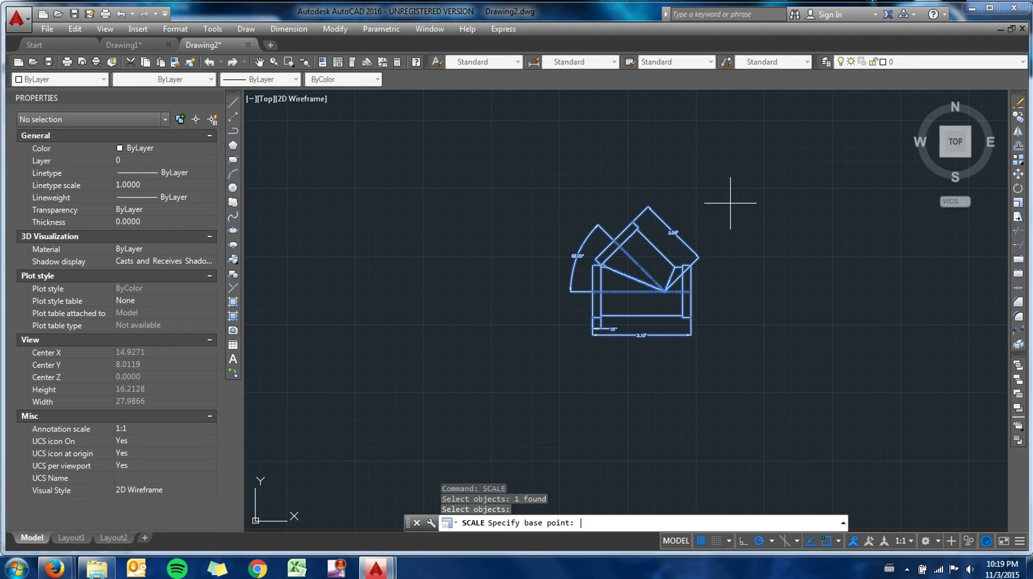
{"action": "left_click", "coordinate": [592, 292]}
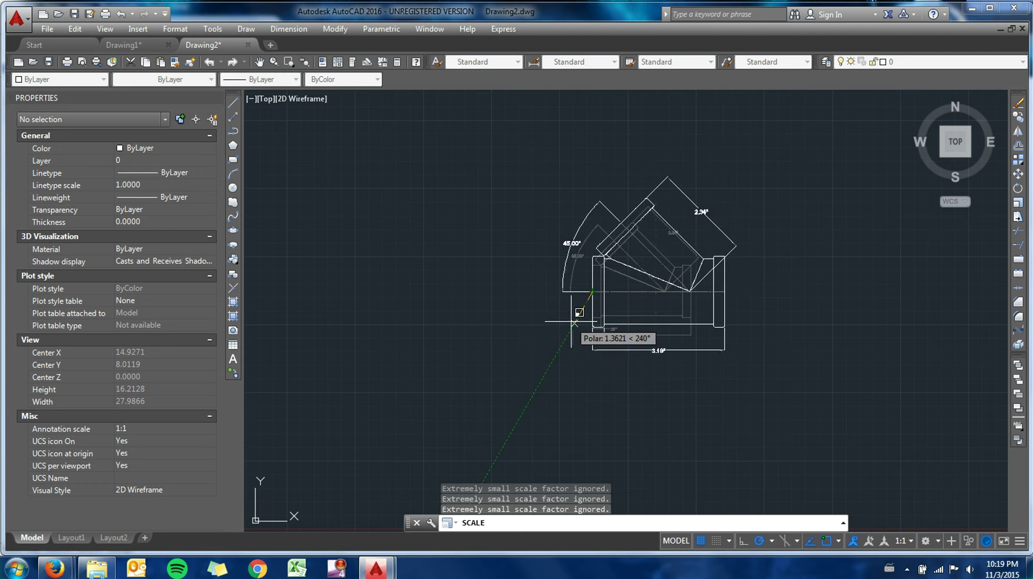
{"action": "type", "text": ".5"}
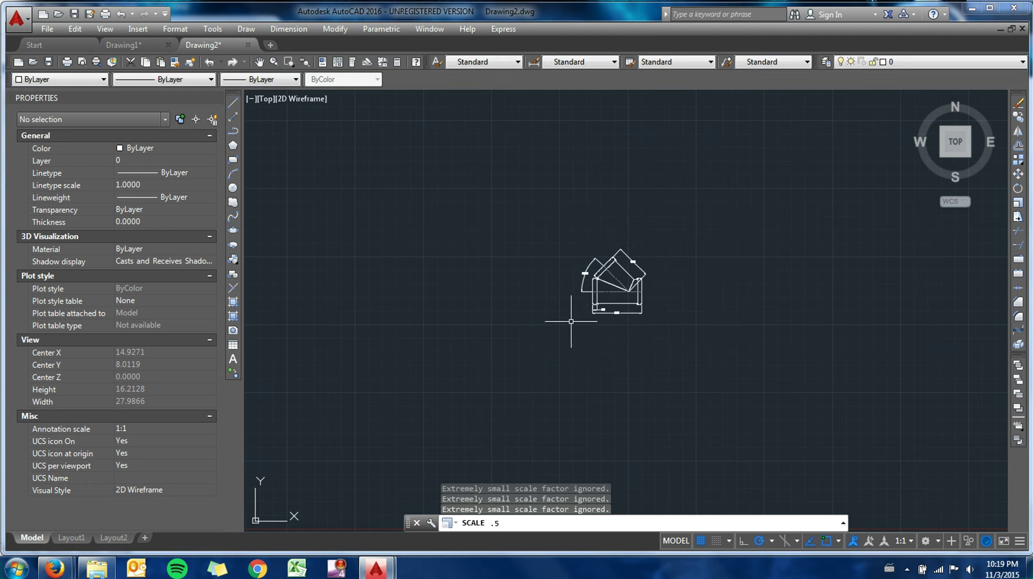
{"action": "key", "text": "Return"}
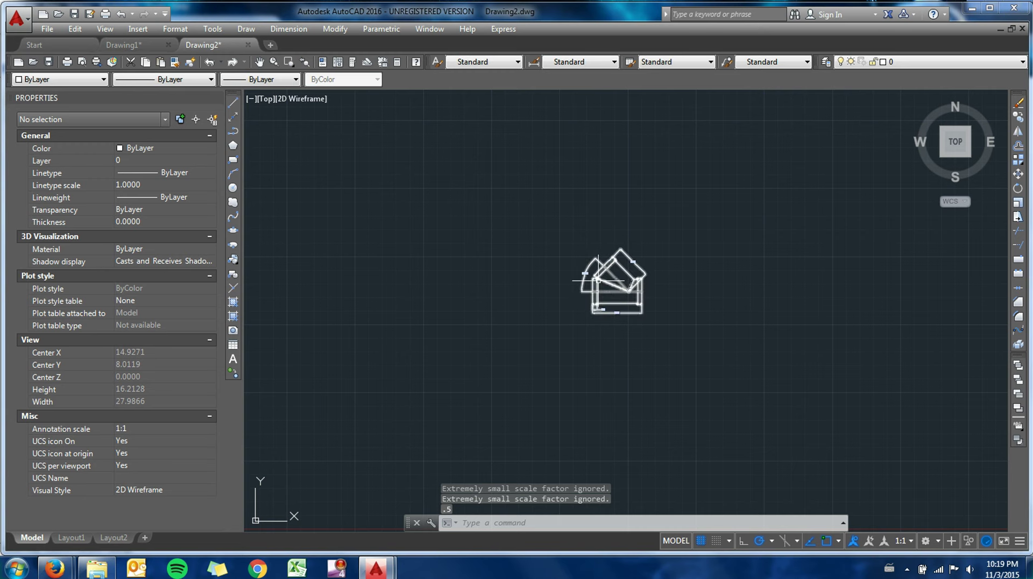
{"action": "scroll", "coordinate": [600, 290], "scroll_direction": "up", "scroll_amount": 4}
{"action": "scroll", "coordinate": [600, 281], "scroll_direction": "up", "scroll_amount": 2}
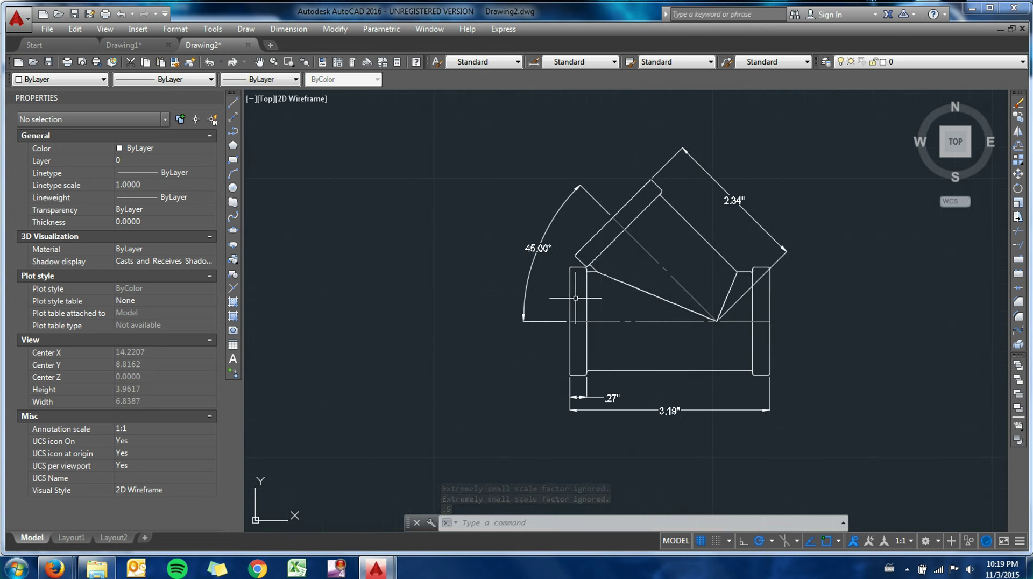
{"action": "scroll", "coordinate": [571, 299], "scroll_direction": "down", "scroll_amount": 6}
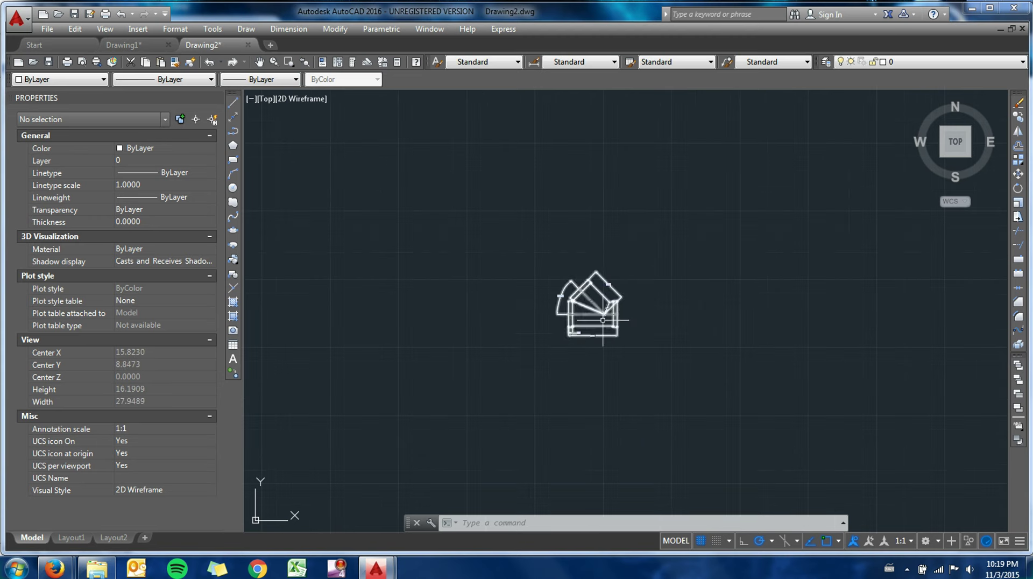